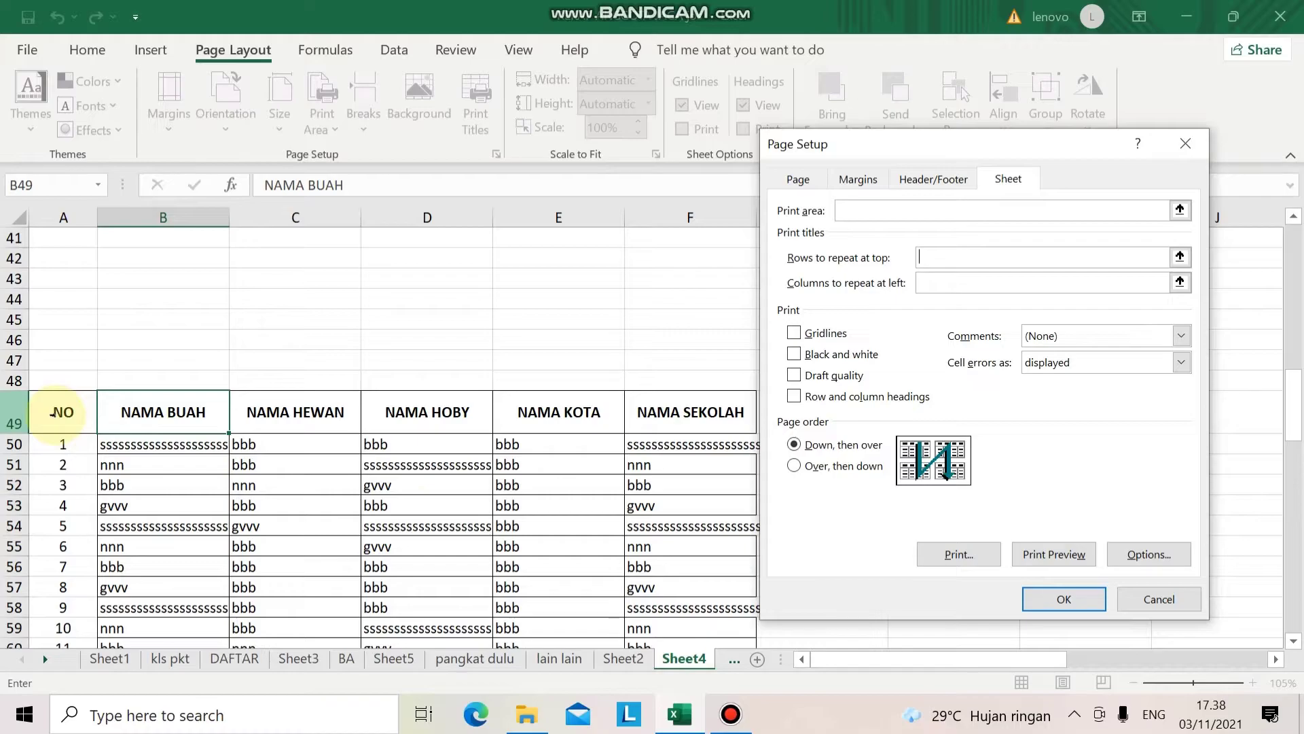
Step: Pick row 49 ($49:$49) as the header row to repeat on every printed page
left_click(53, 413)
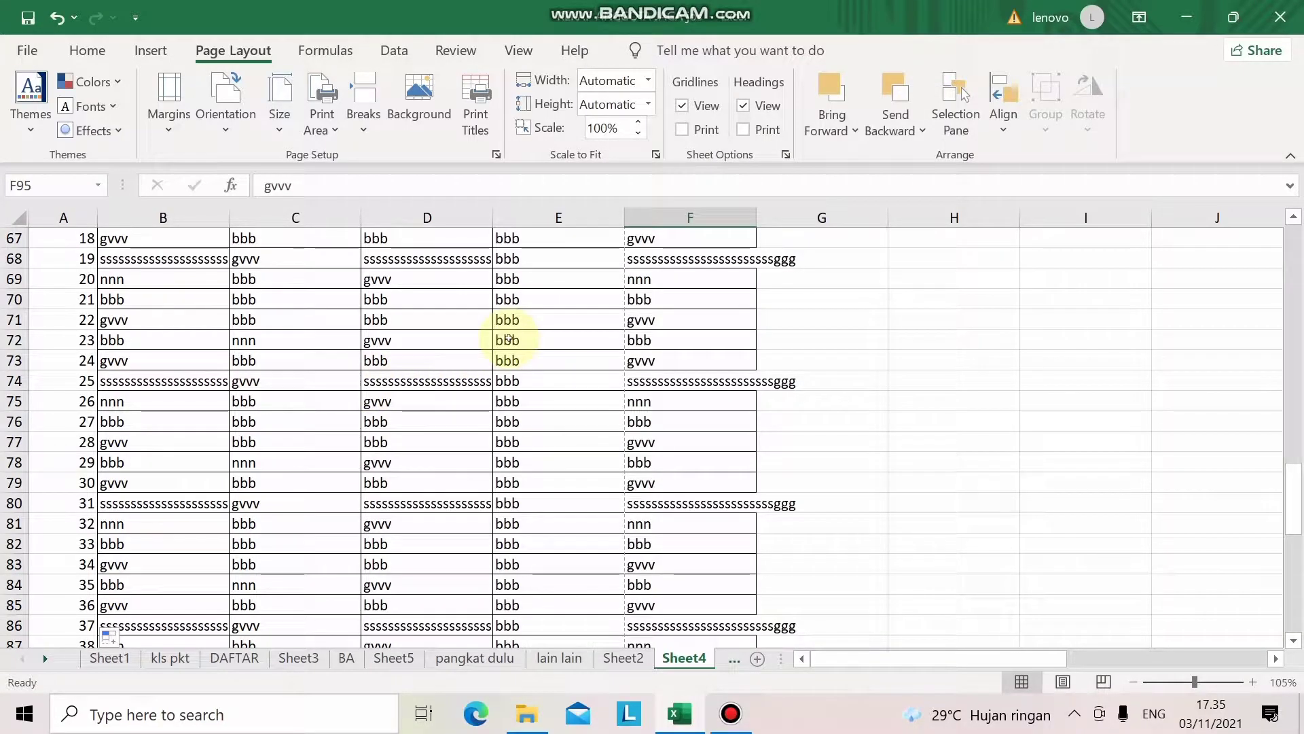
Step: Select various cells around rows 71–76, then scroll up toward the header
left_click(411, 353)
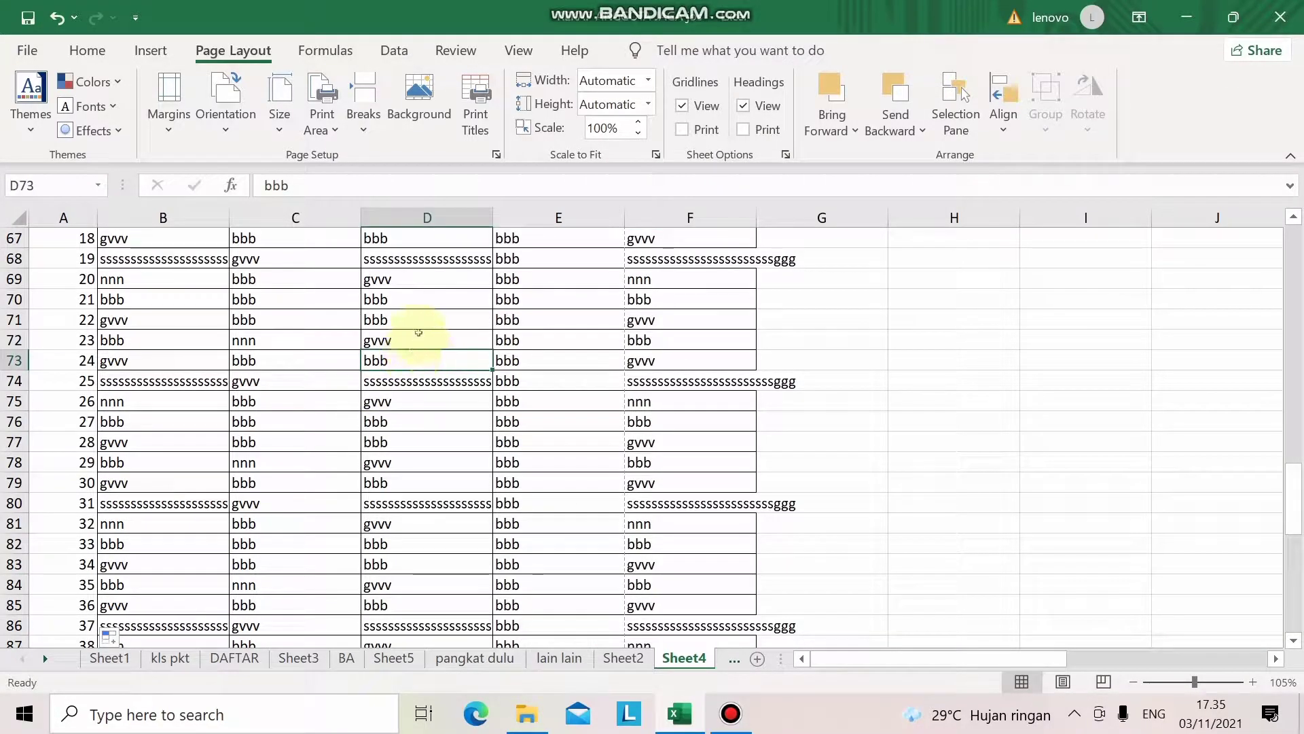
left_click(415, 332)
left_click(442, 318)
left_click(608, 340)
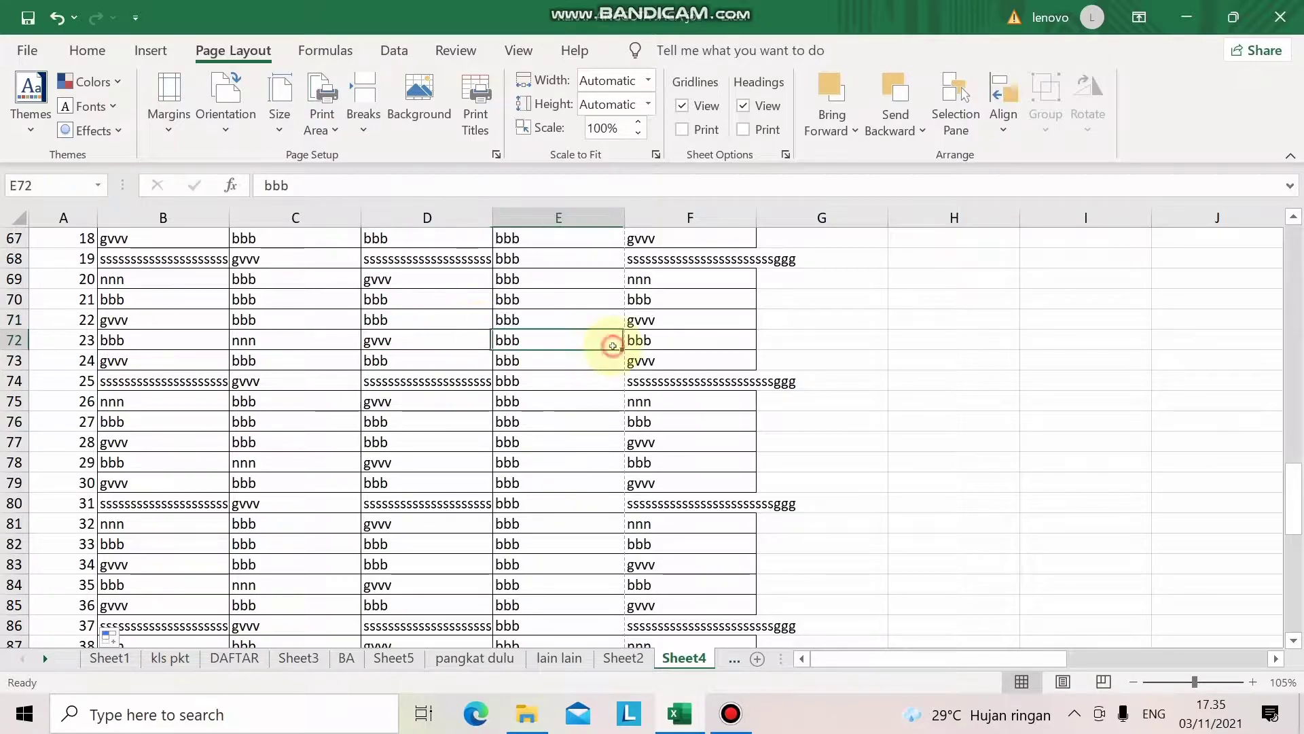
left_click(706, 361)
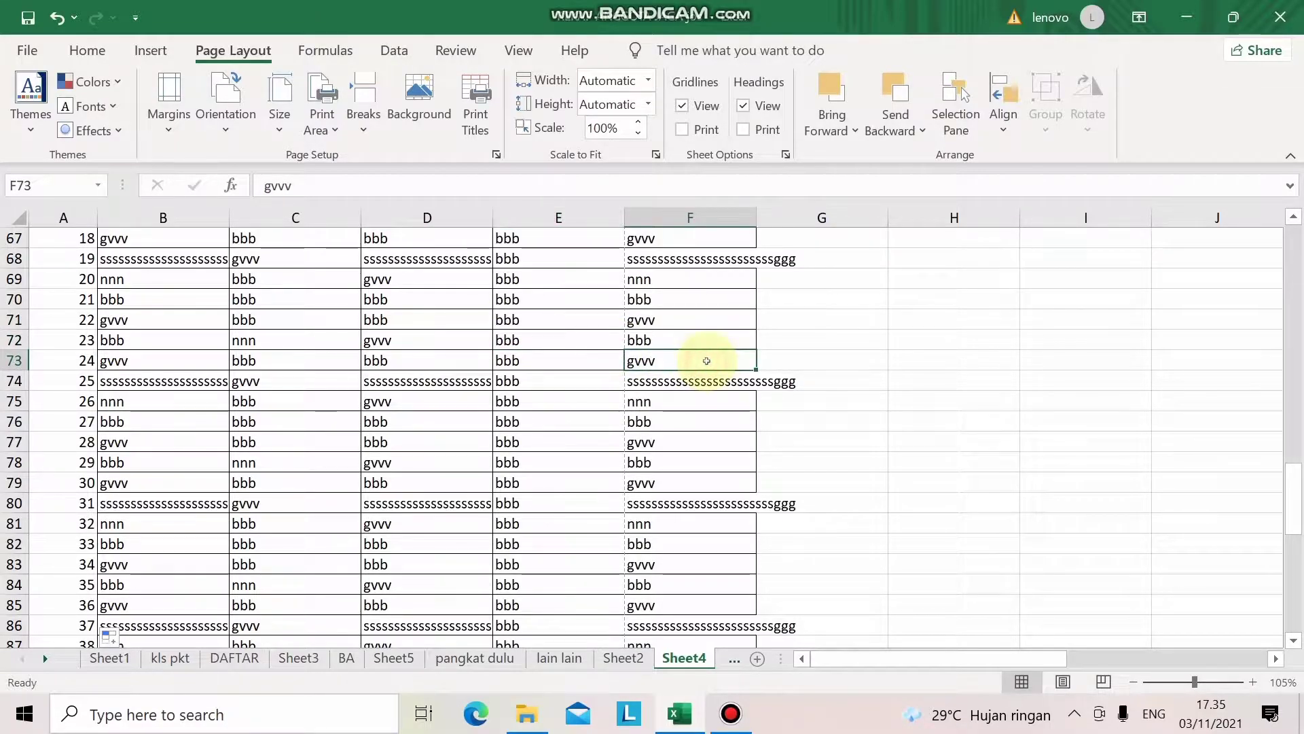
left_click(373, 420)
scroll(367, 417, "up", 7)
scroll(271, 421, "up", 1)
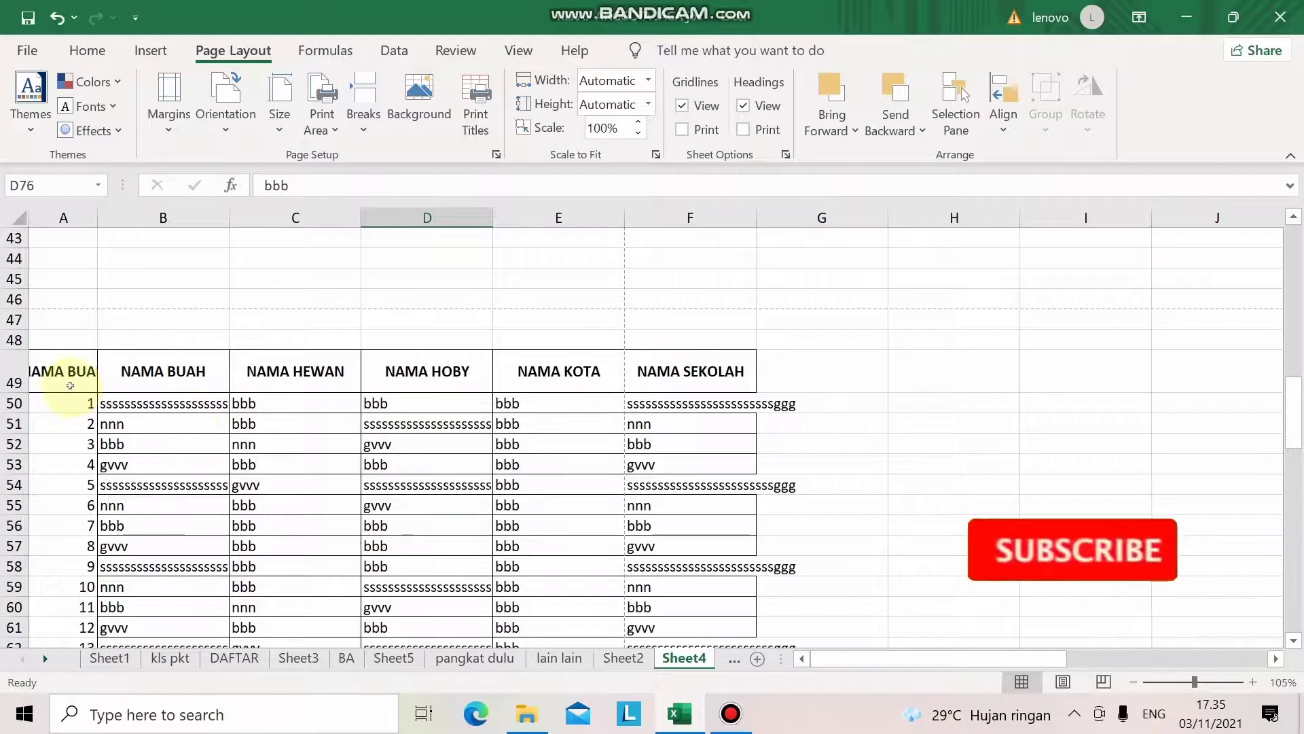
Step: Select header row A49:F49, then the entry numbers in column A from row 50 down
left_click_drag(61, 374, 669, 373)
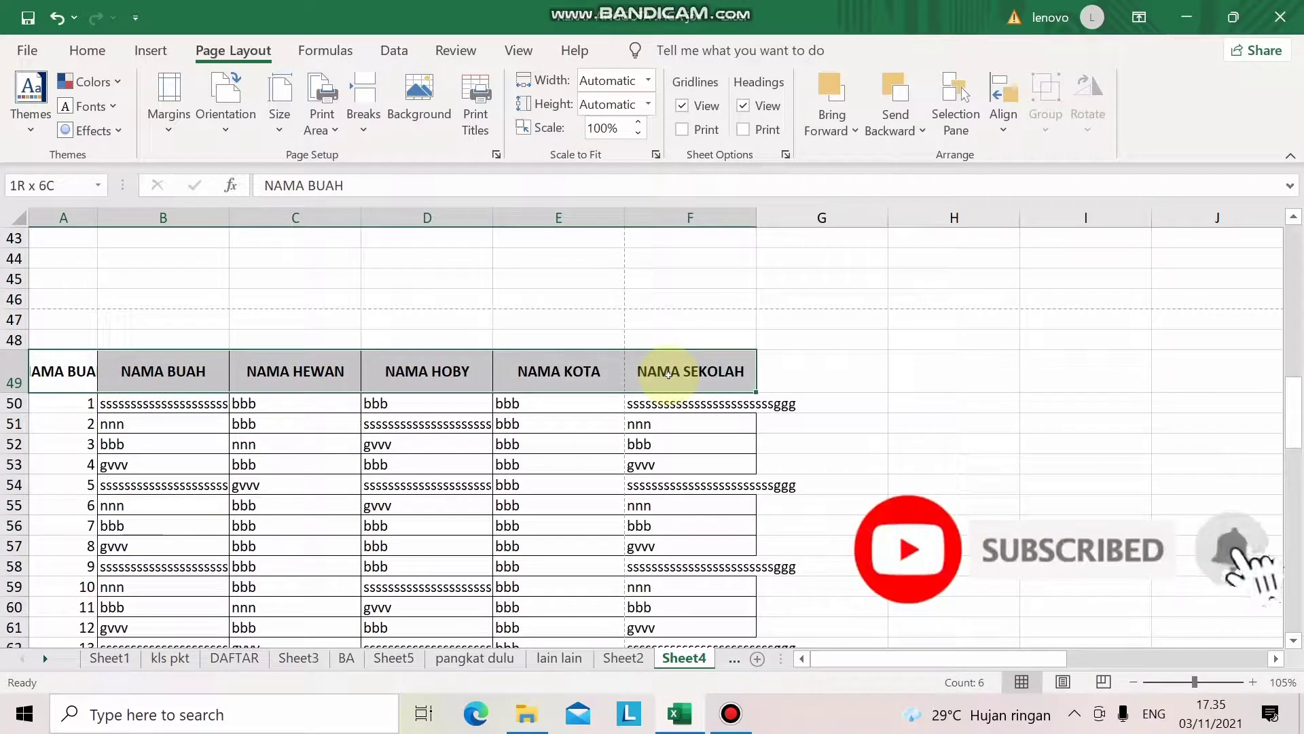
left_click_drag(669, 373, 669, 373)
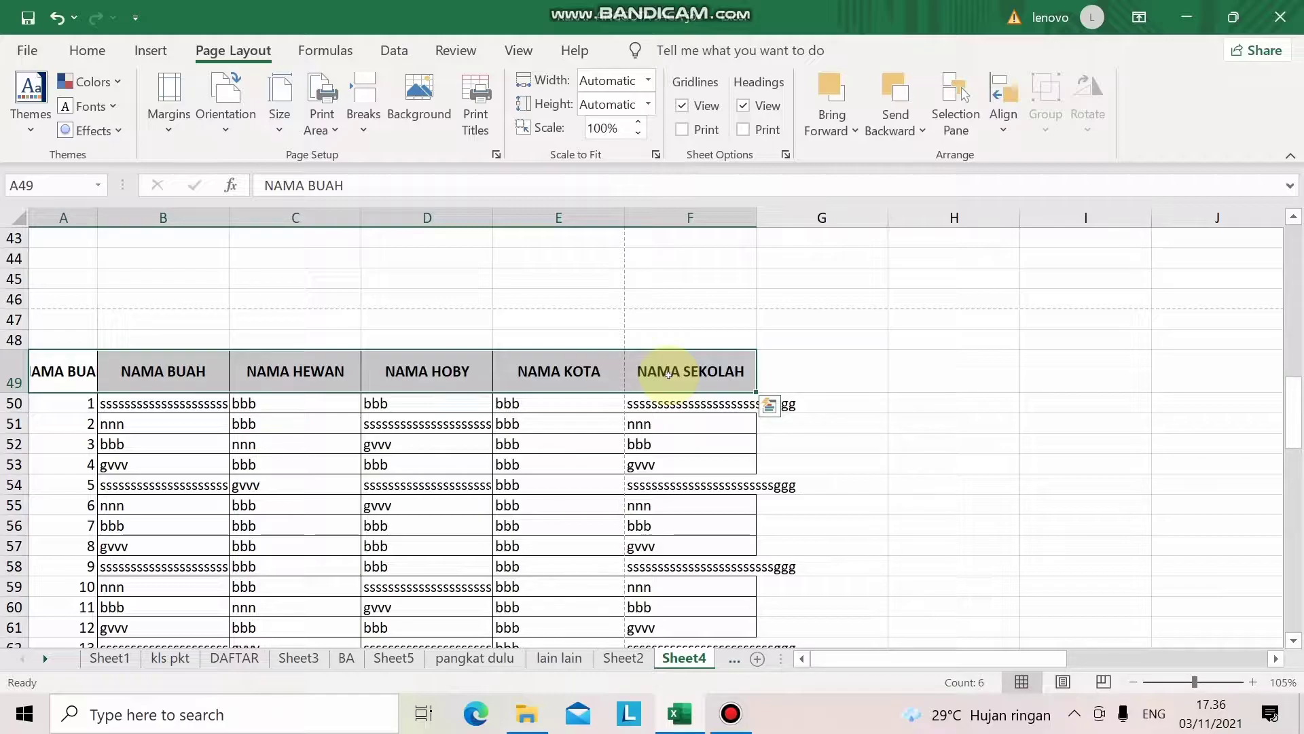
left_click_drag(76, 411, 68, 730)
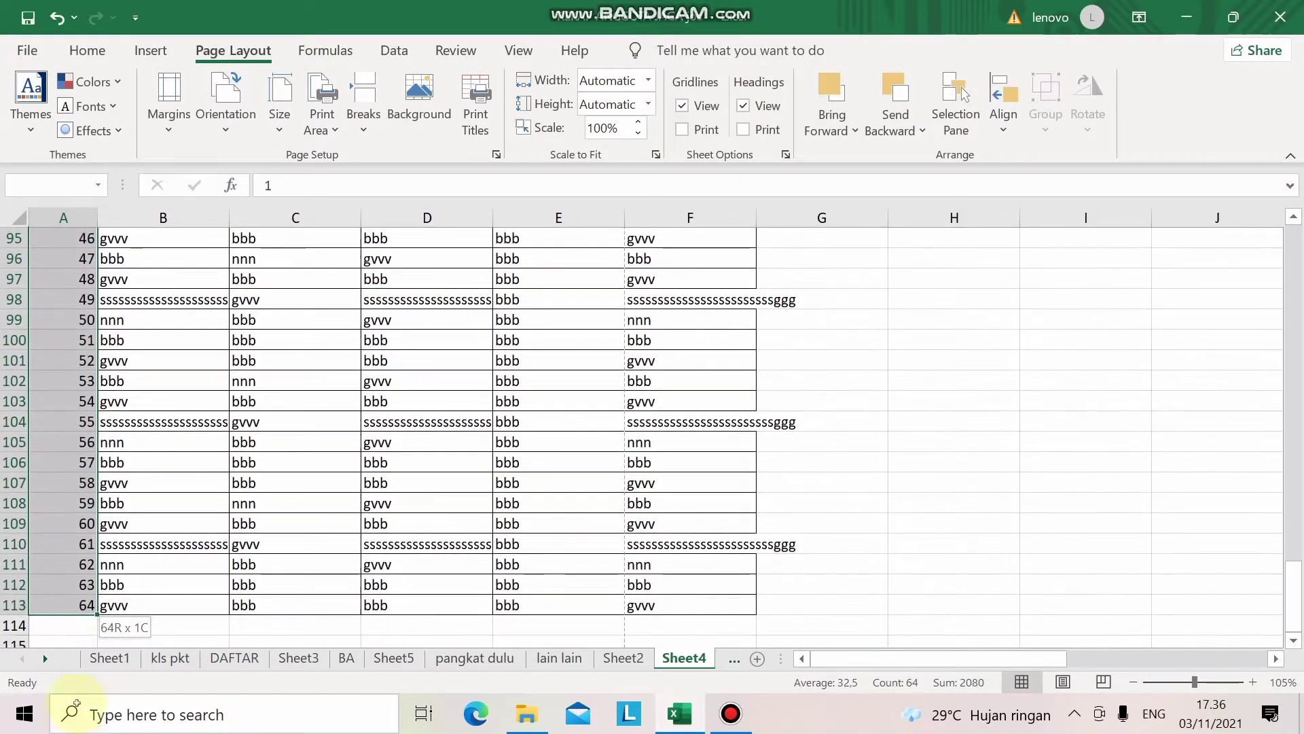
left_click_drag(68, 730, 82, 584)
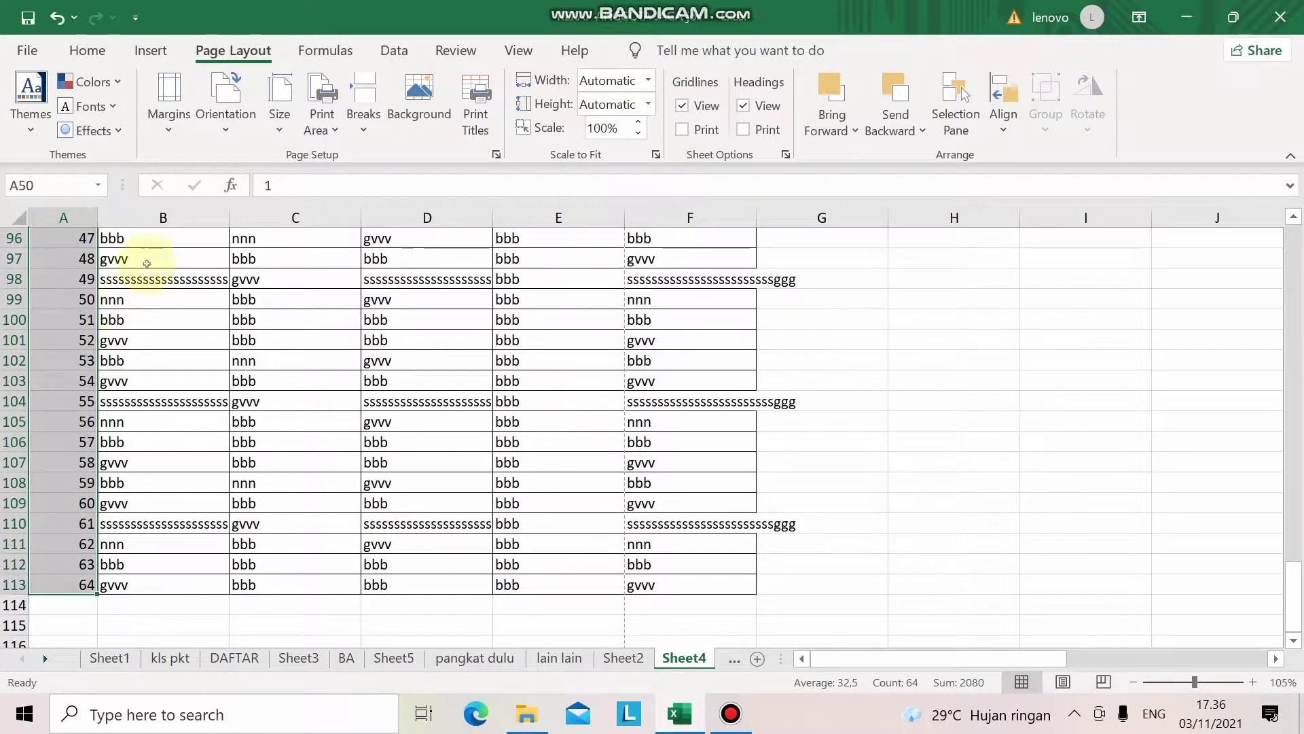
Step: Center the entry numbers in column A using the Home tab
left_click(81, 52)
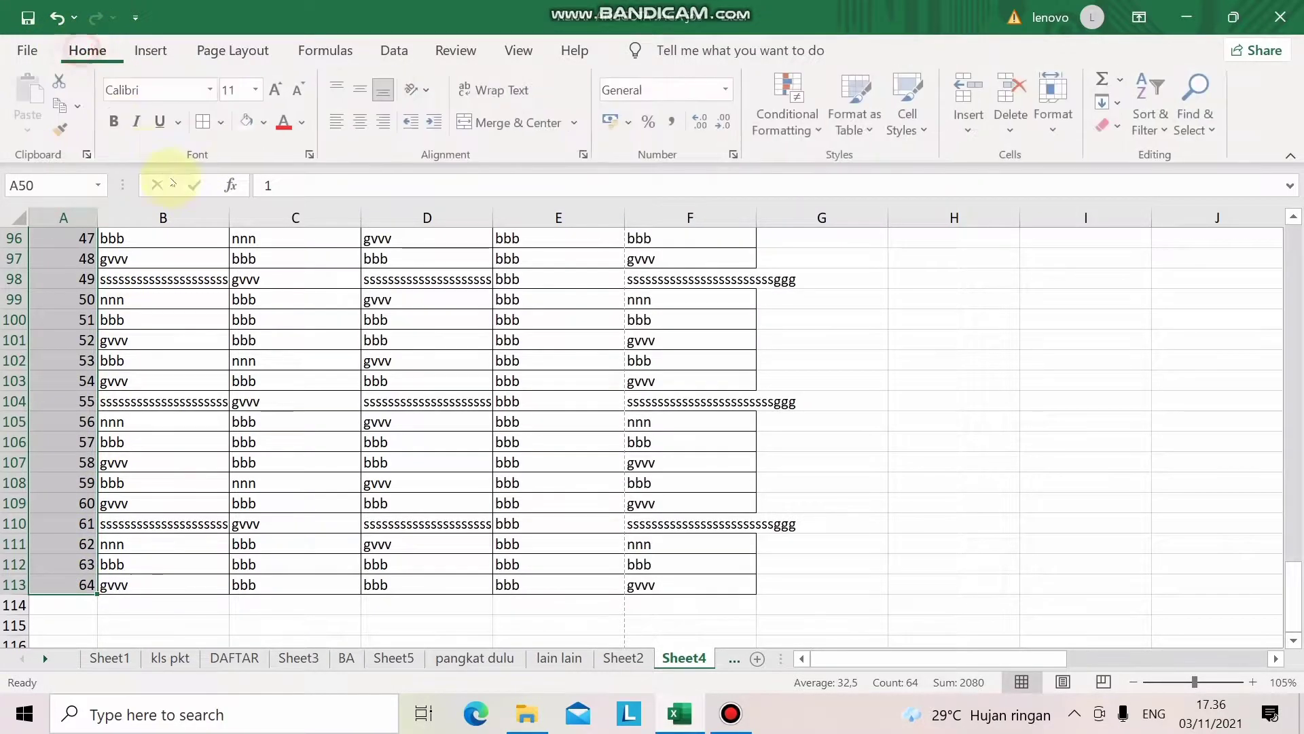
left_click(362, 122)
scroll(330, 349, "up", 3)
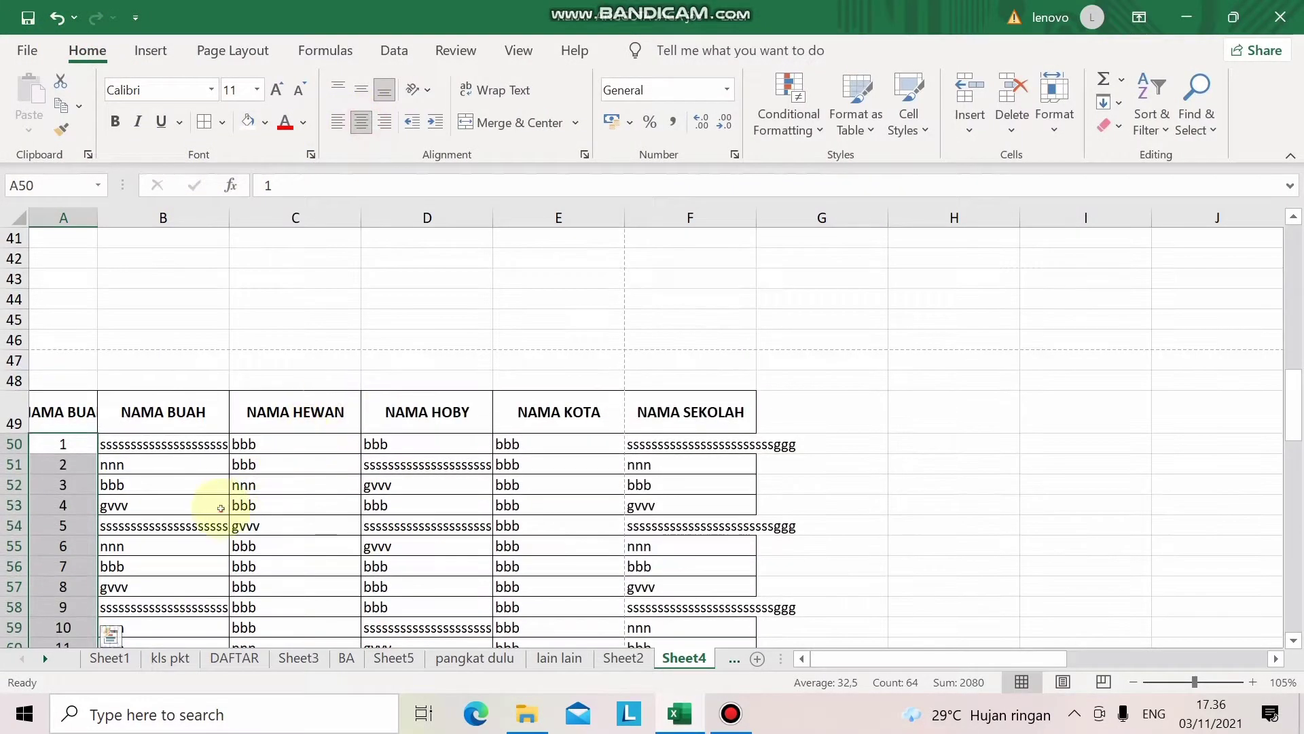
left_click(181, 505)
left_click(183, 464)
left_click(189, 446)
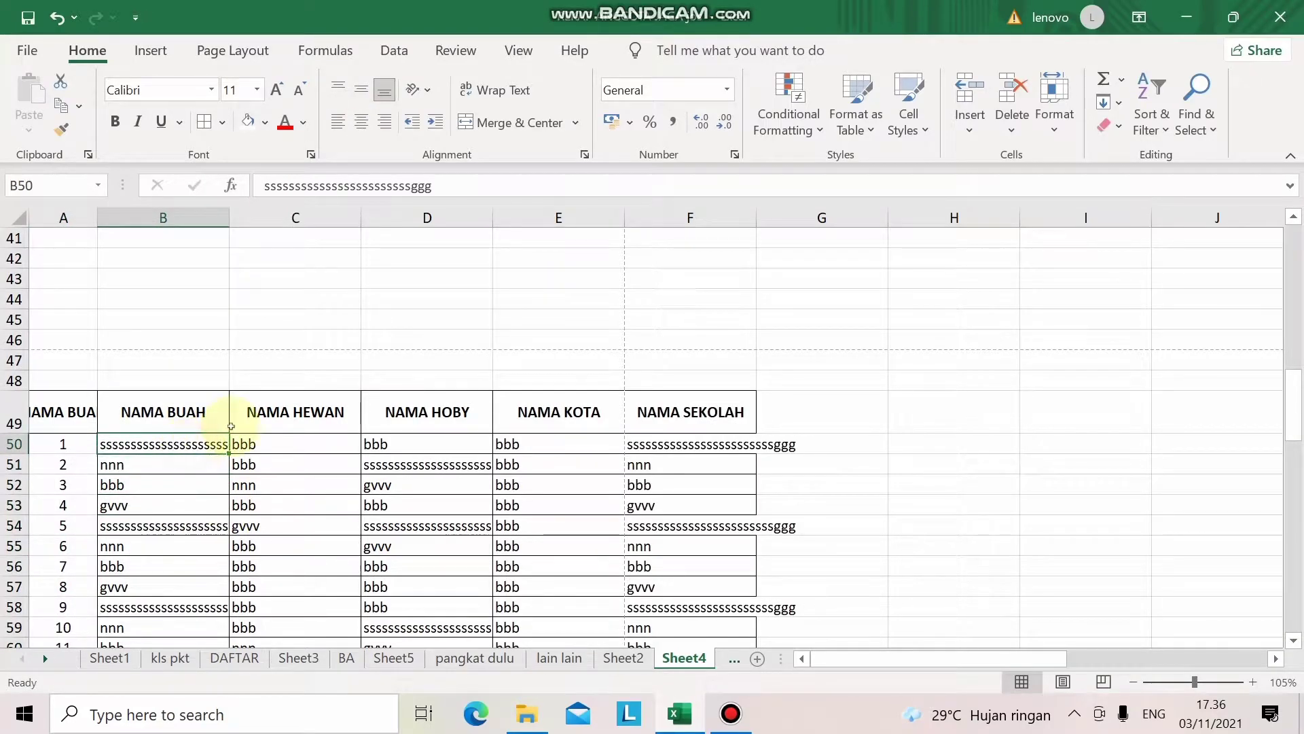
left_click(63, 446)
Step: Change header cell A49 to read NO
left_click(63, 413)
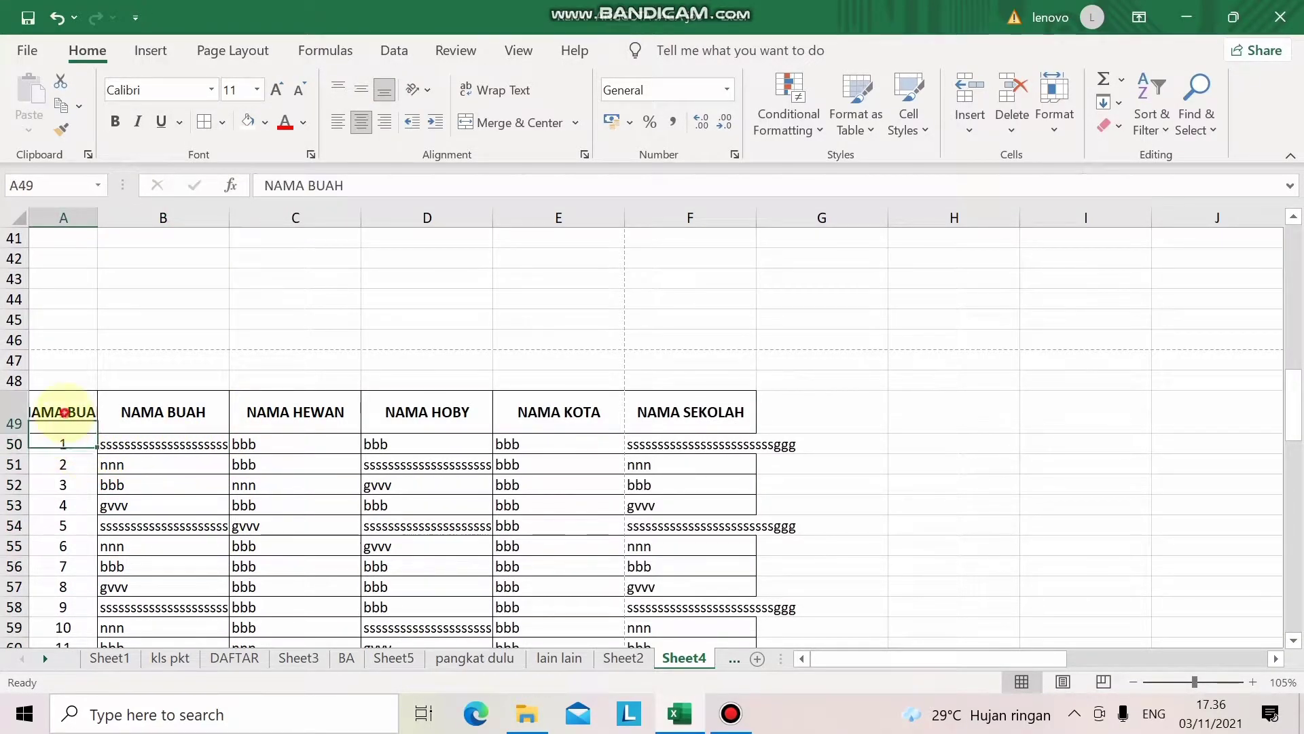
type("NO")
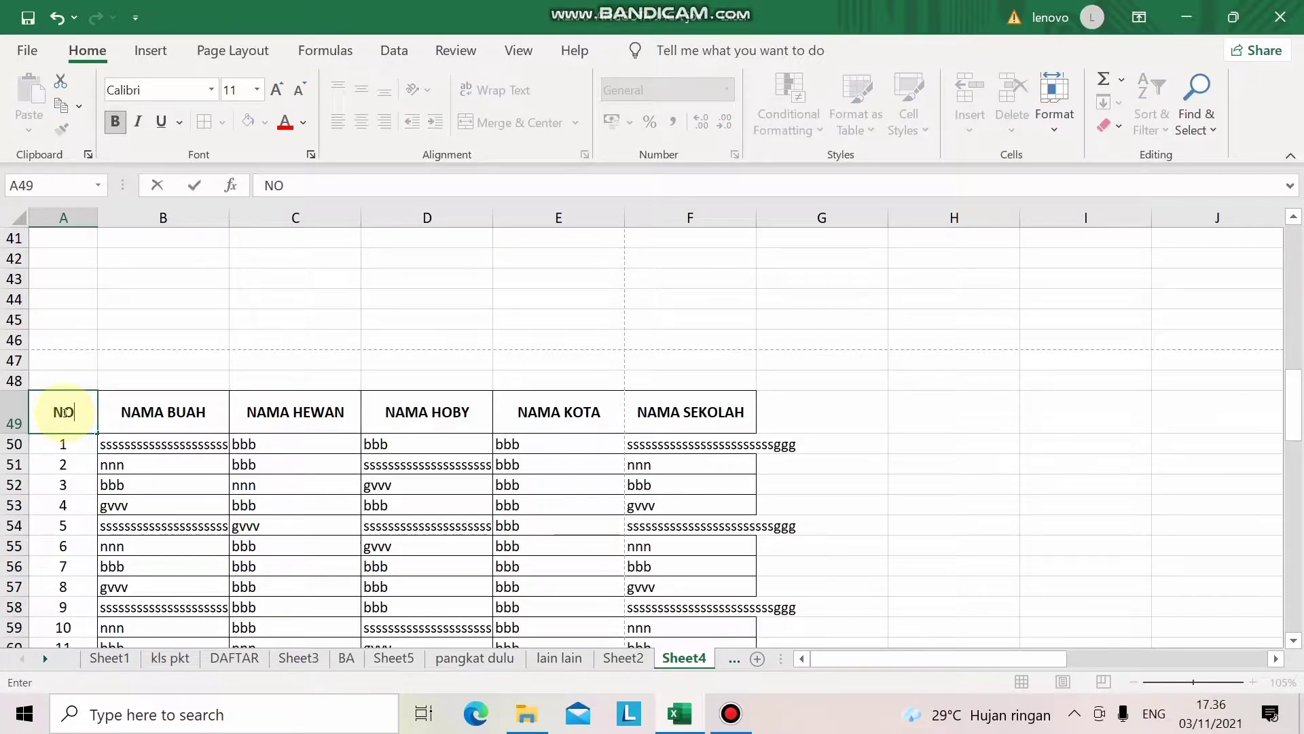
key("Return")
left_click(63, 412)
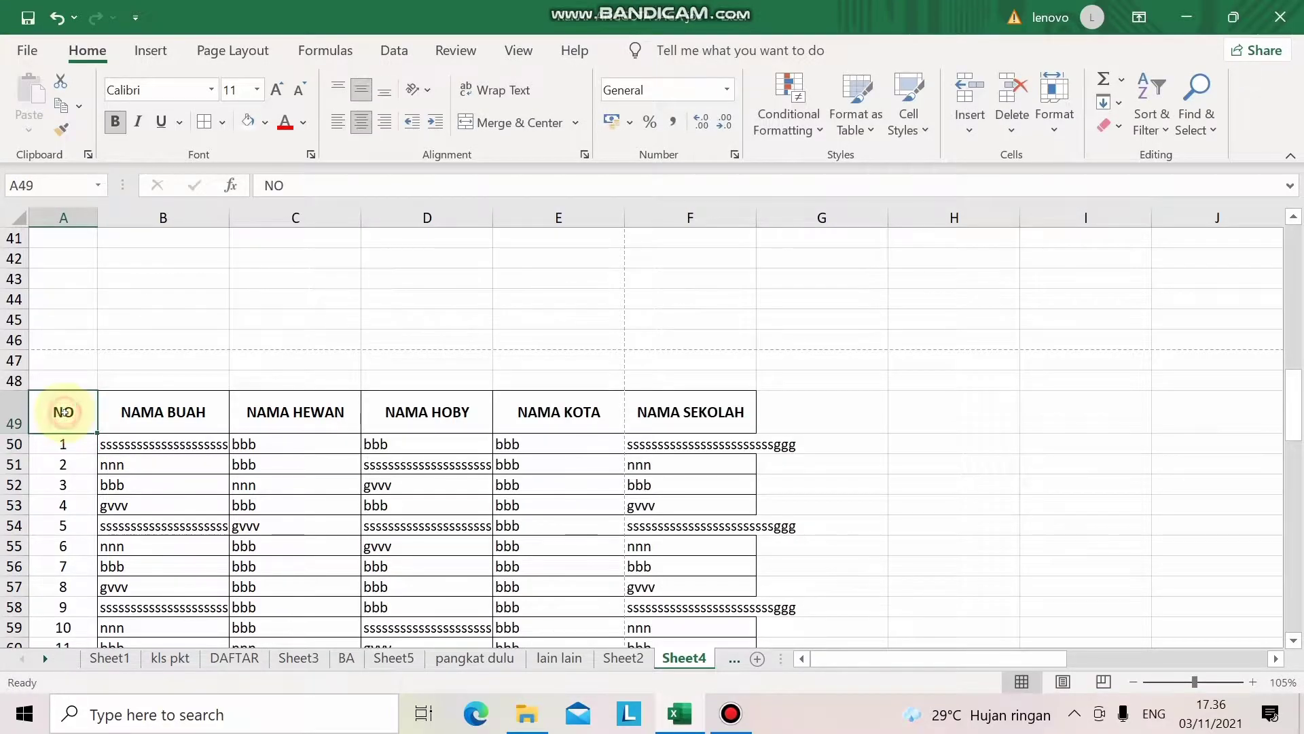
left_click(85, 464)
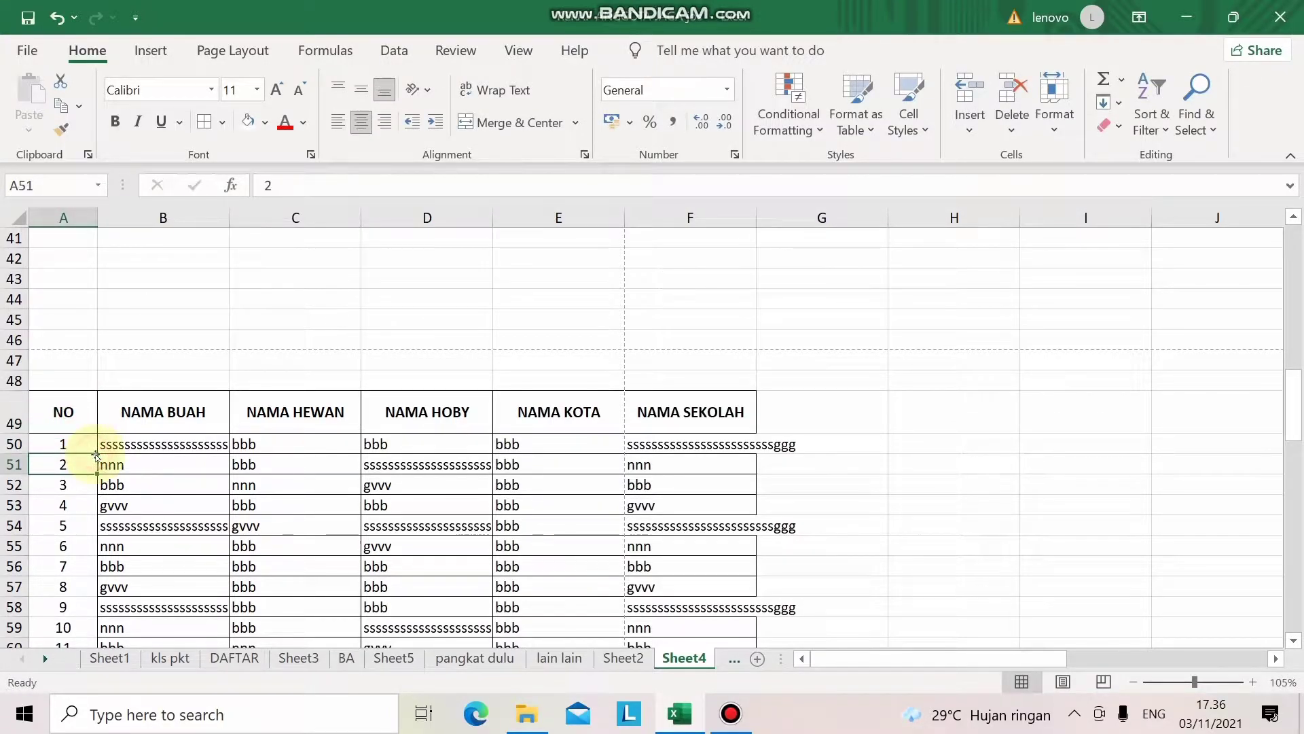
left_click(175, 447)
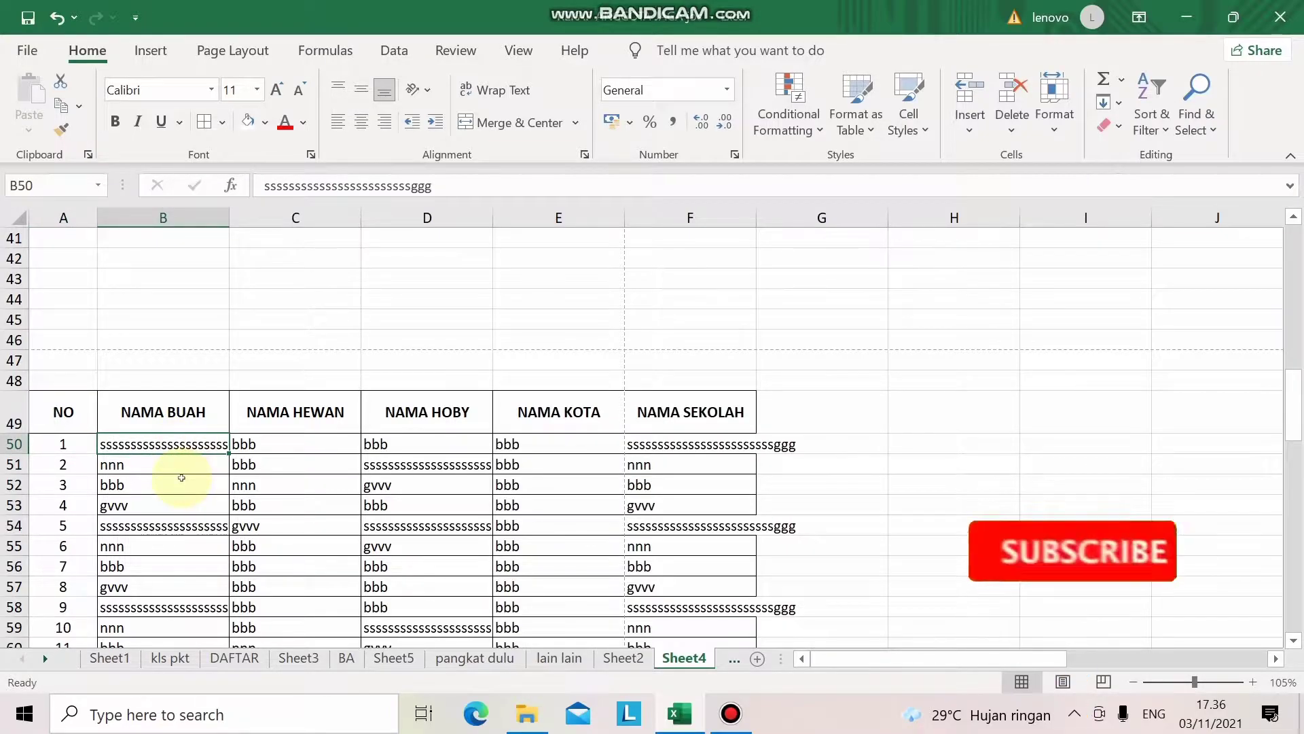
Step: Scroll down to row 93 and select cell A93, holding entry 44
left_click(185, 516)
scroll(204, 510, "down", 4)
scroll(212, 509, "down", 3)
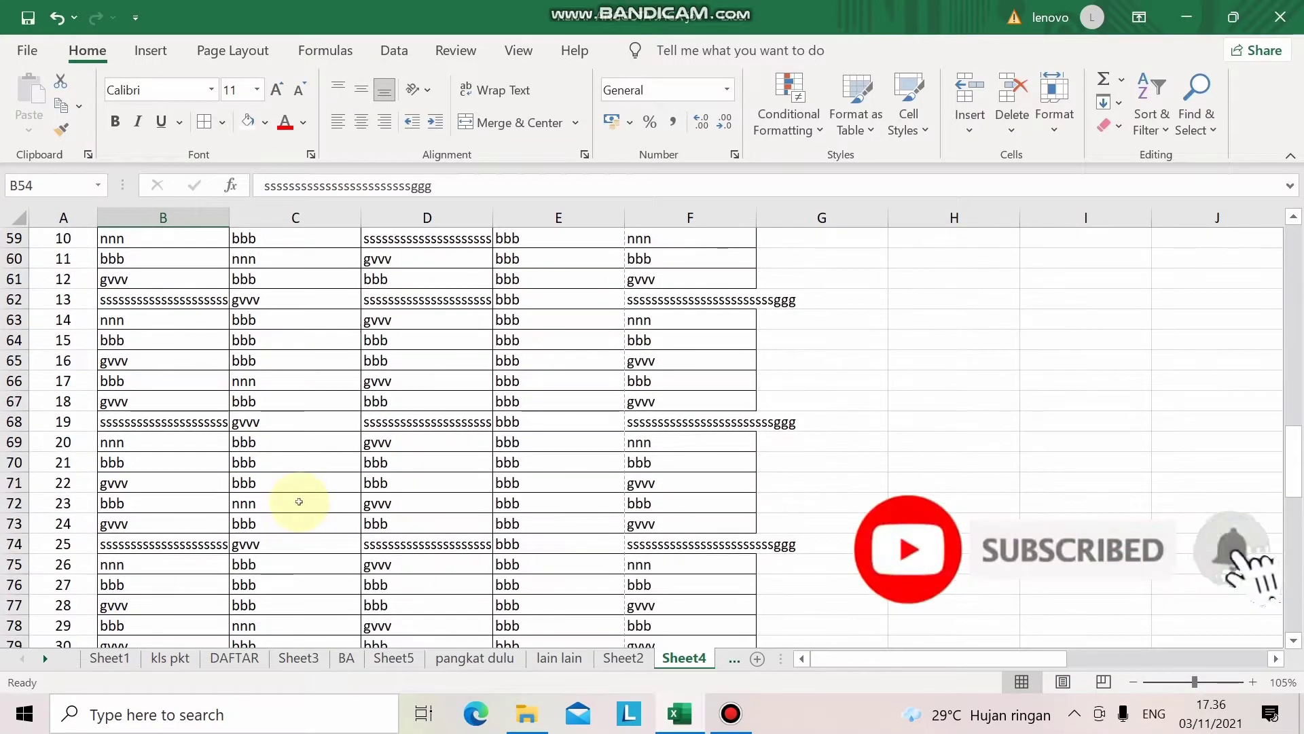
scroll(300, 501, "down", 1)
scroll(301, 501, "down", 1)
scroll(300, 501, "down", 3)
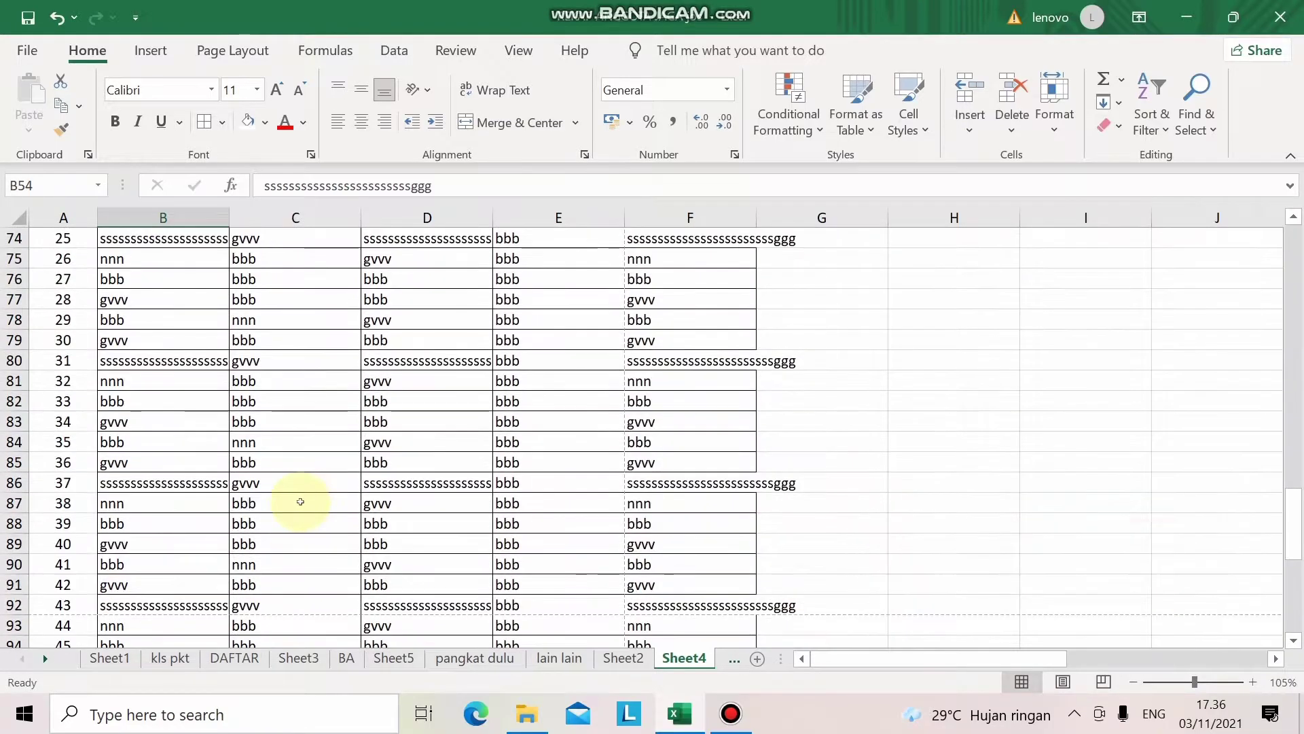
scroll(300, 501, "down", 2)
left_click(604, 509)
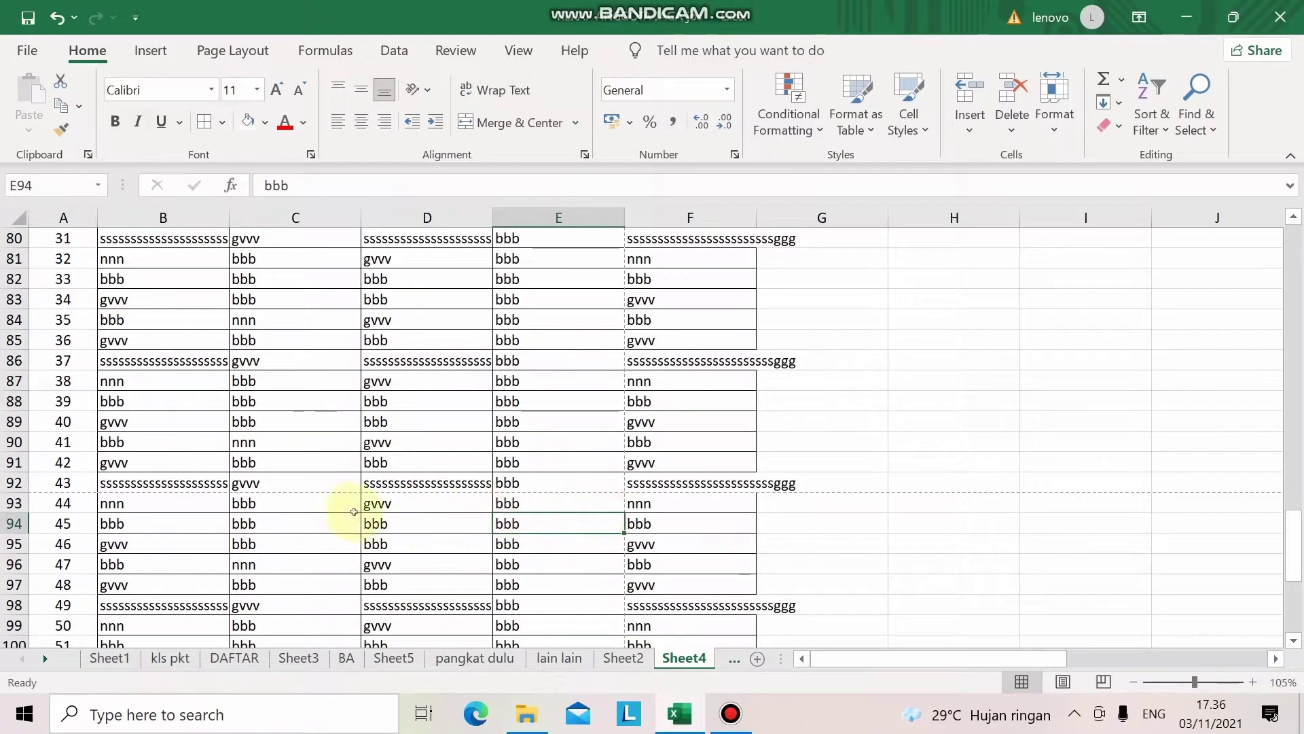
left_click(317, 503)
left_click(161, 508)
left_click(64, 505)
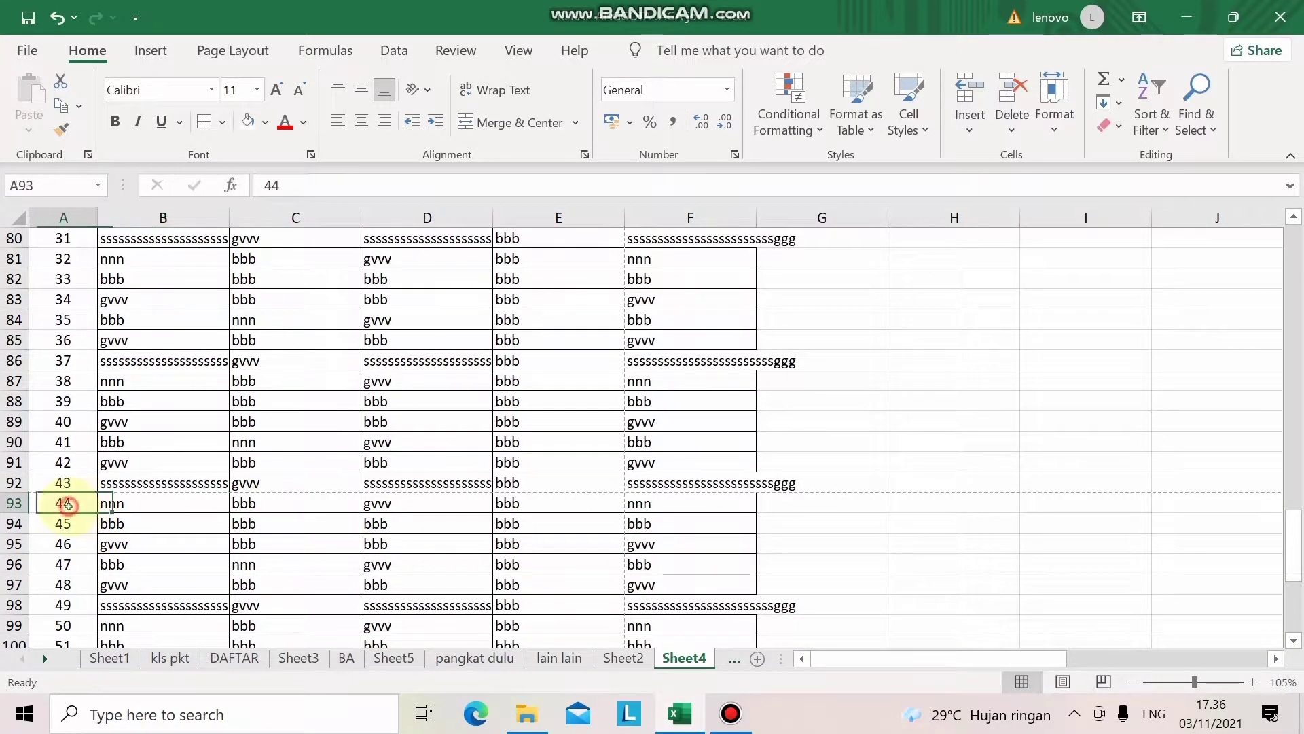
Step: Give cell A93 a red fill colour
left_click(266, 123)
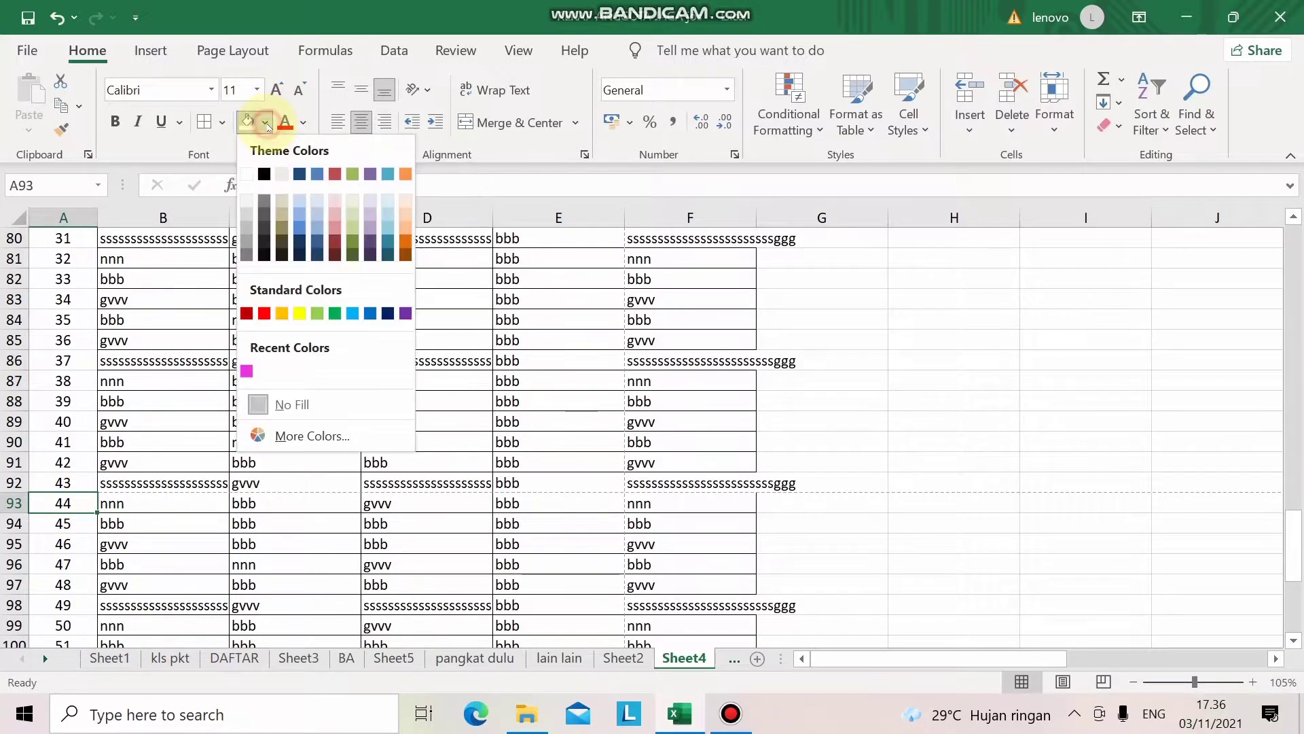
left_click(266, 310)
left_click(173, 483)
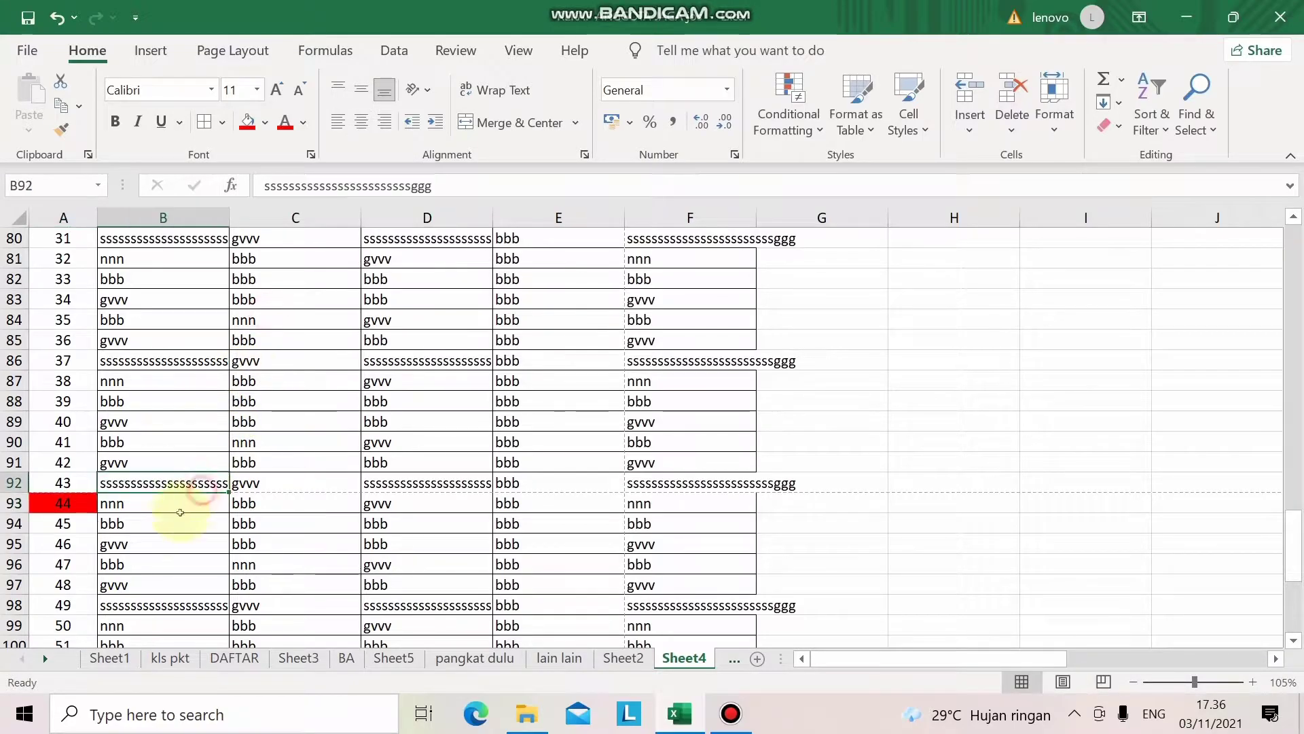
left_click(61, 503)
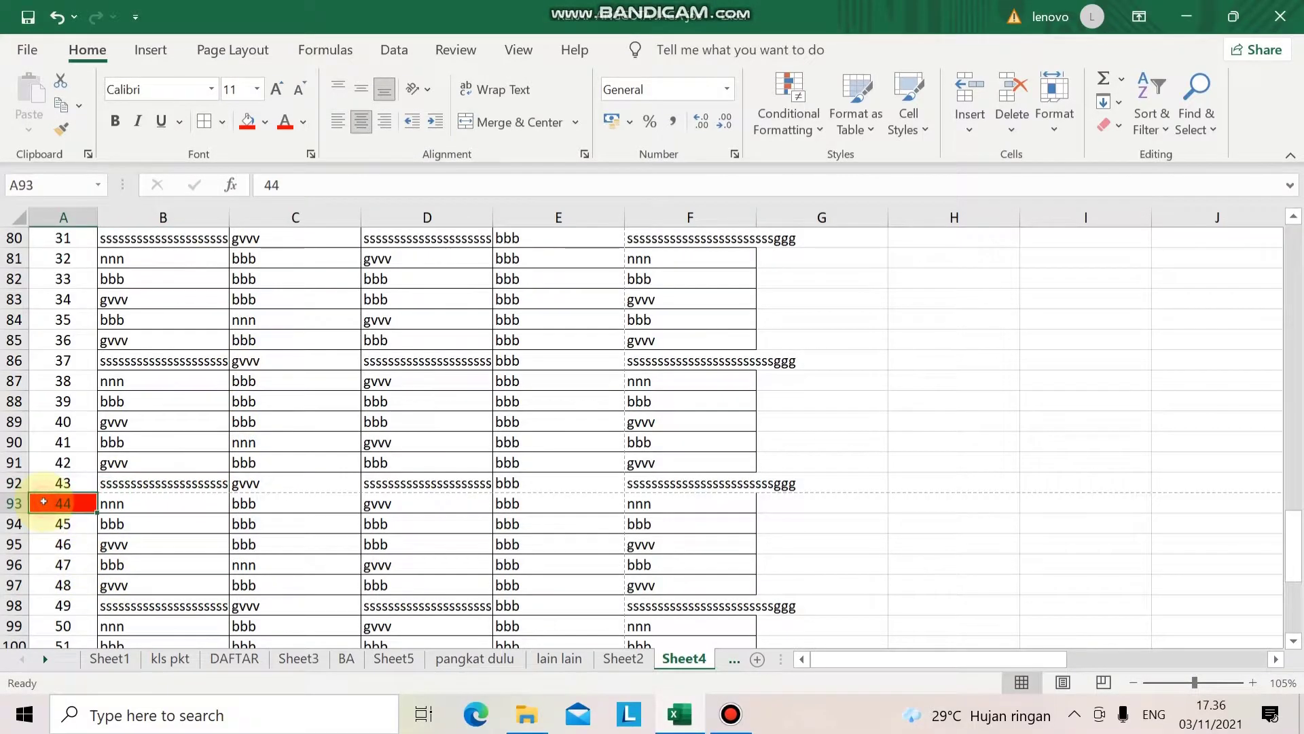
left_click(129, 502)
left_click(76, 501)
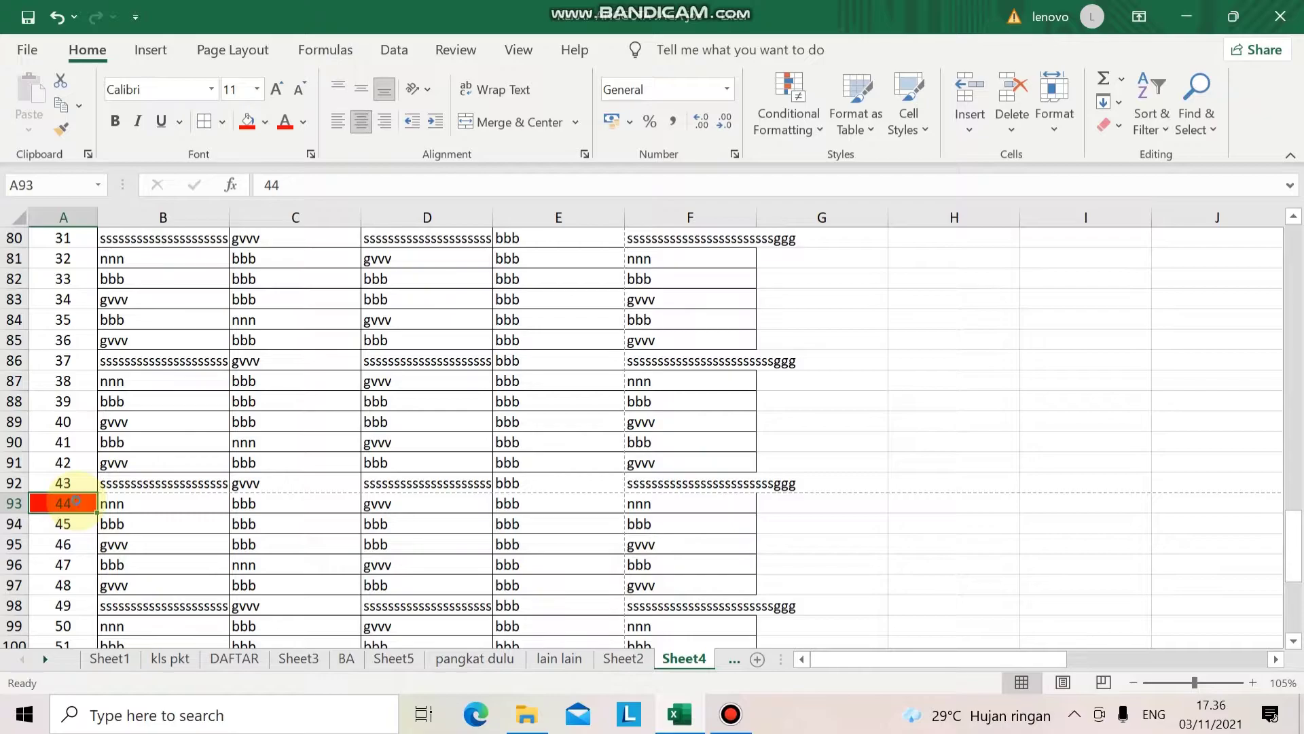
key("ctrl+p")
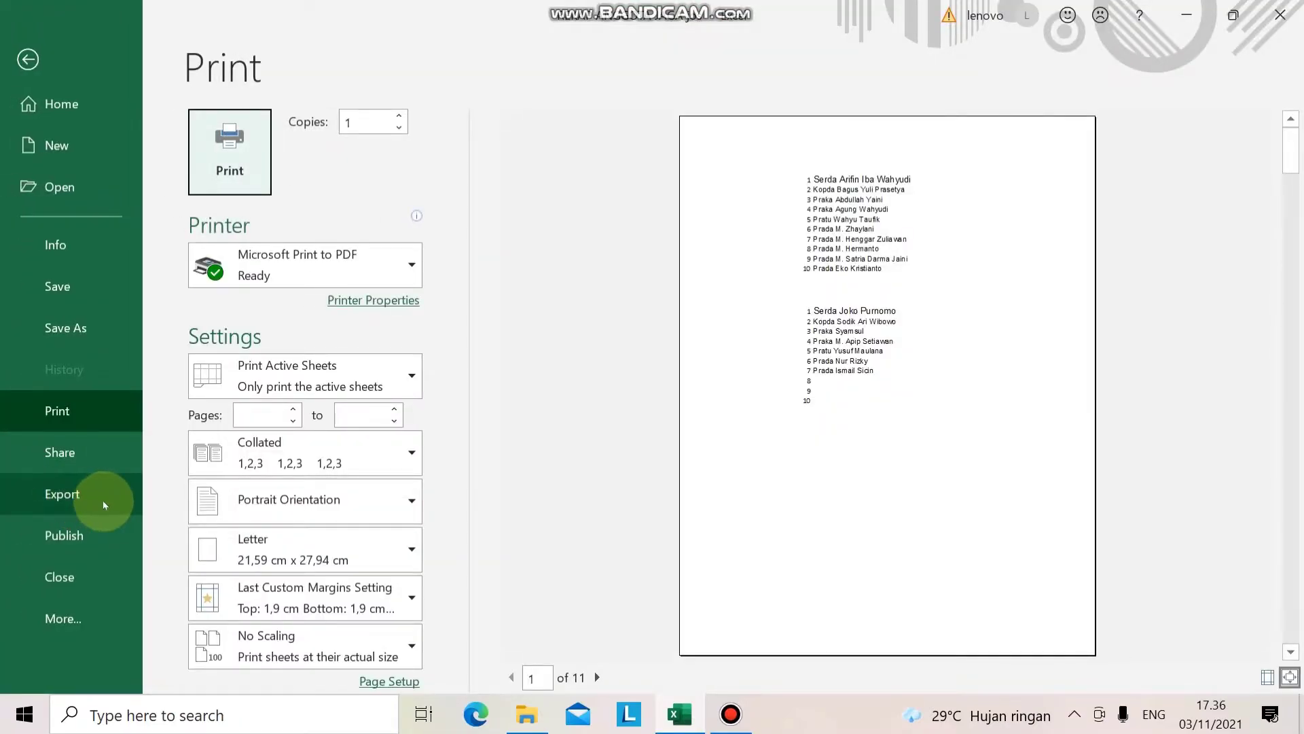
scroll(908, 340, "down", 1)
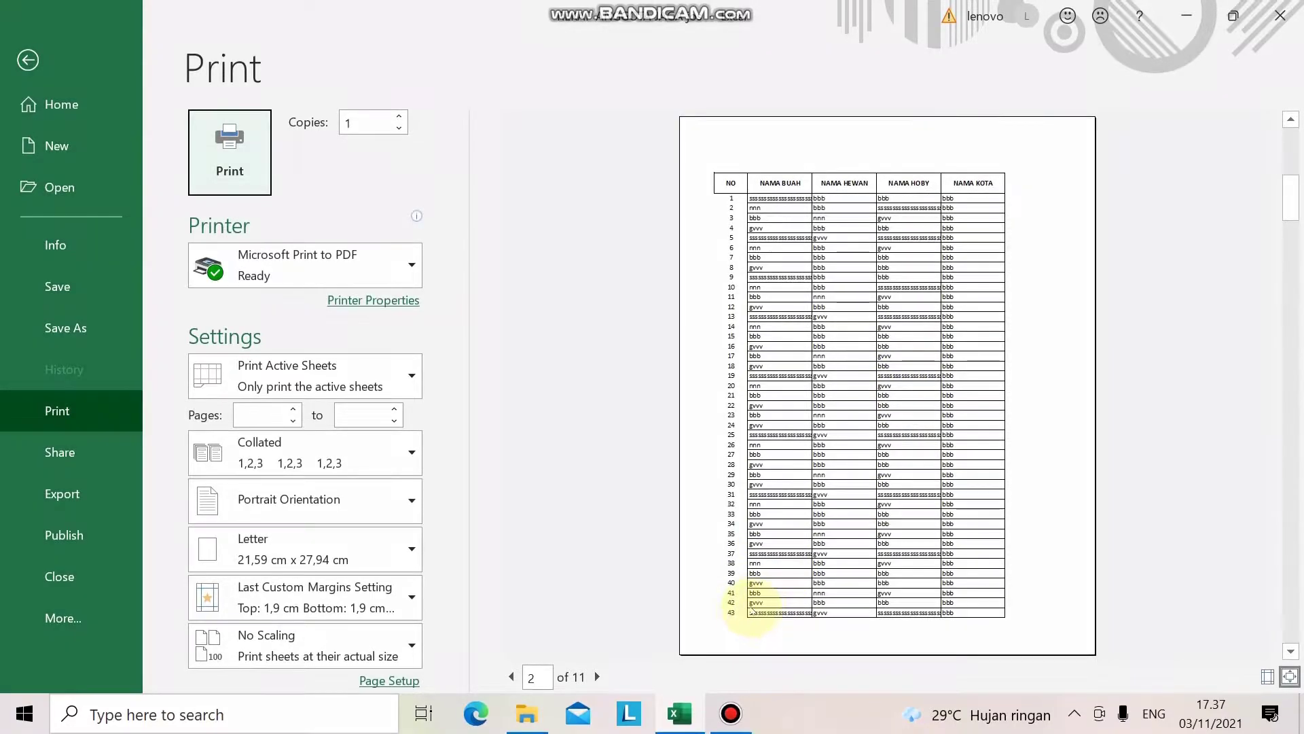
scroll(842, 547, "down", 1)
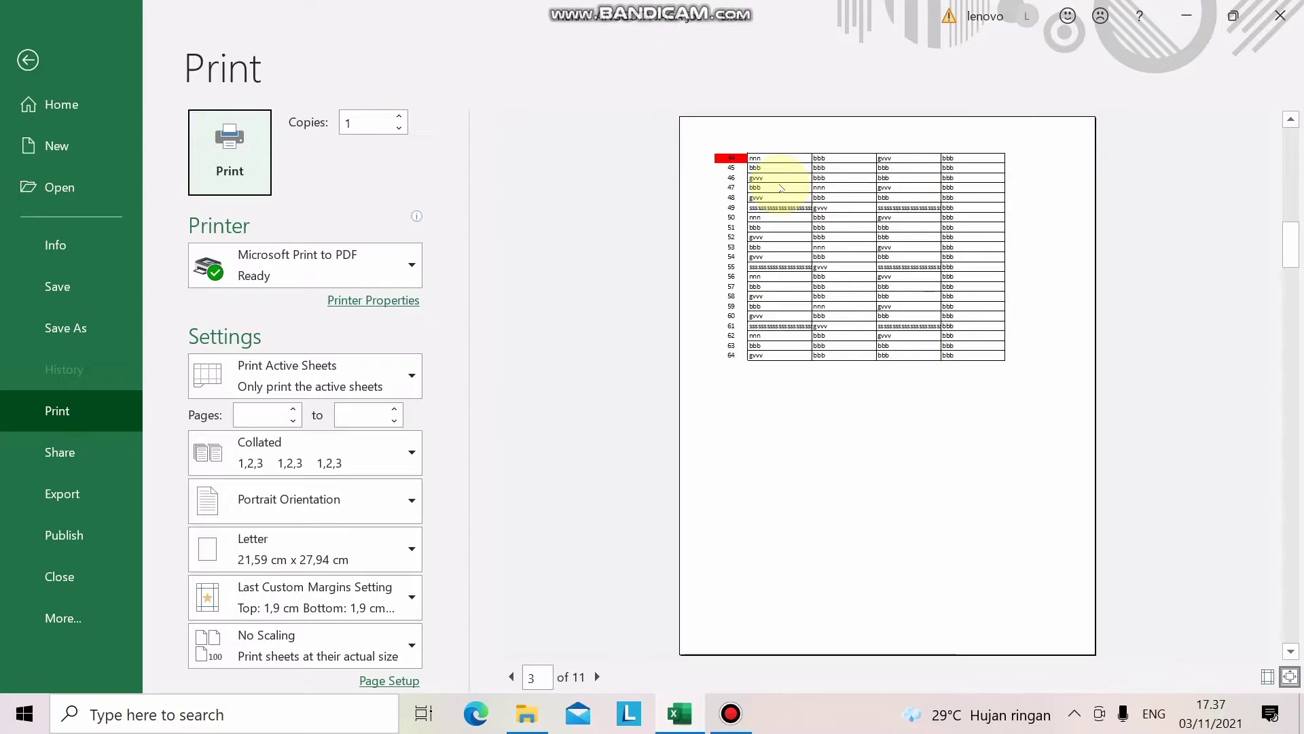
key("Escape")
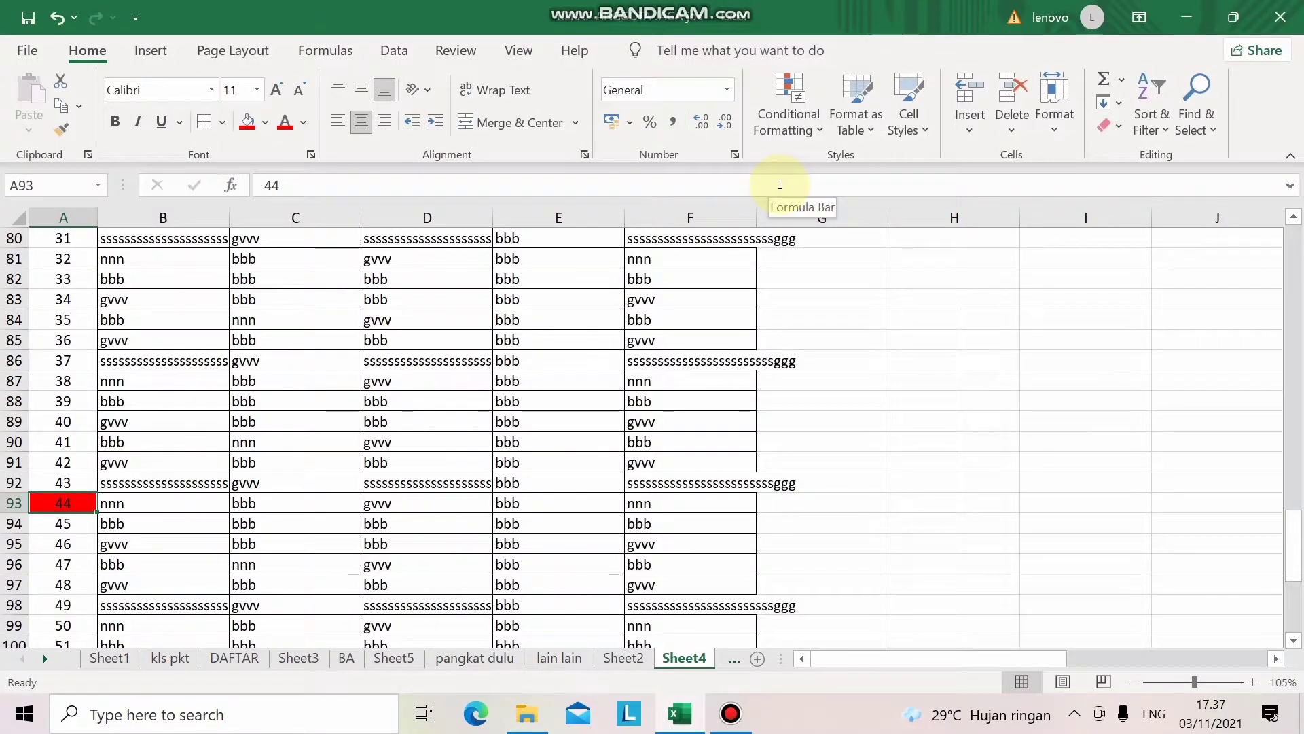
Step: Return to header row 49, select the NAMA BUAH cell B49, and show Page Layout
left_click(442, 467)
scroll(435, 476, "up", 4)
scroll(394, 486, "up", 4)
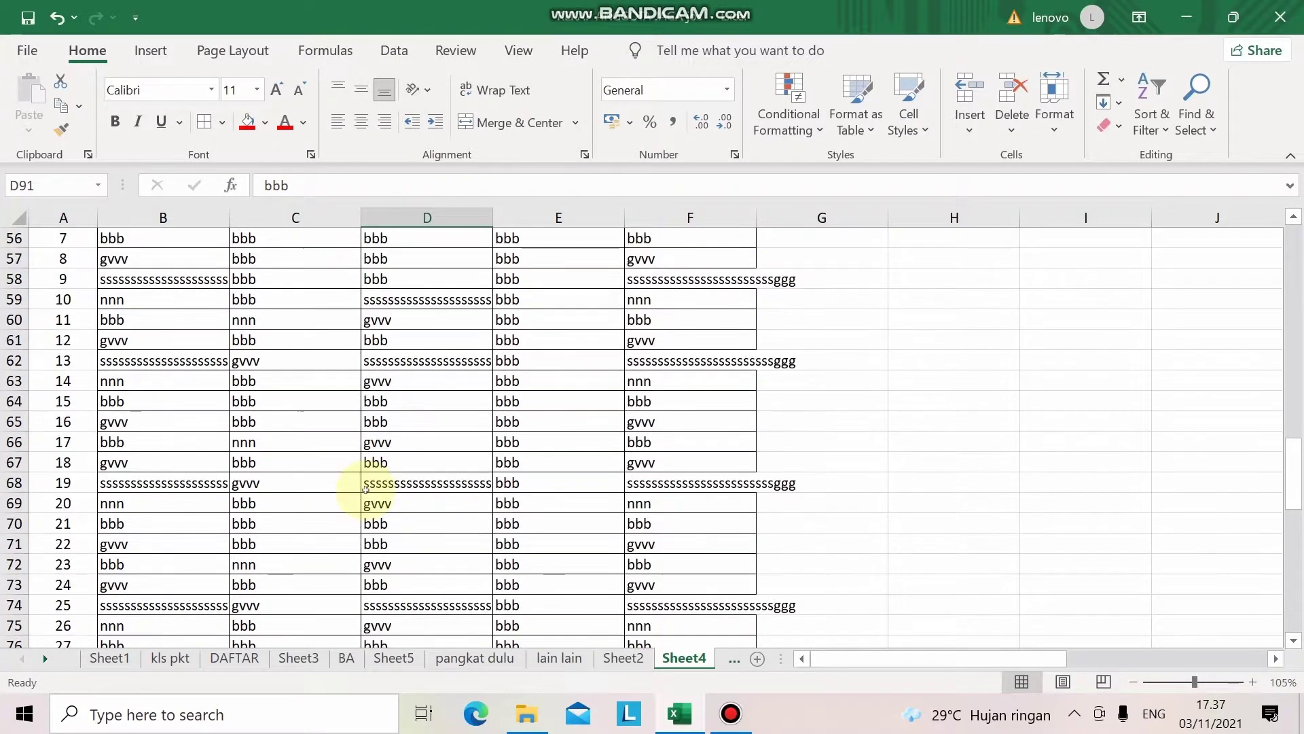
scroll(366, 489, "up", 1)
scroll(335, 504, "up", 6)
scroll(329, 501, "down", 2)
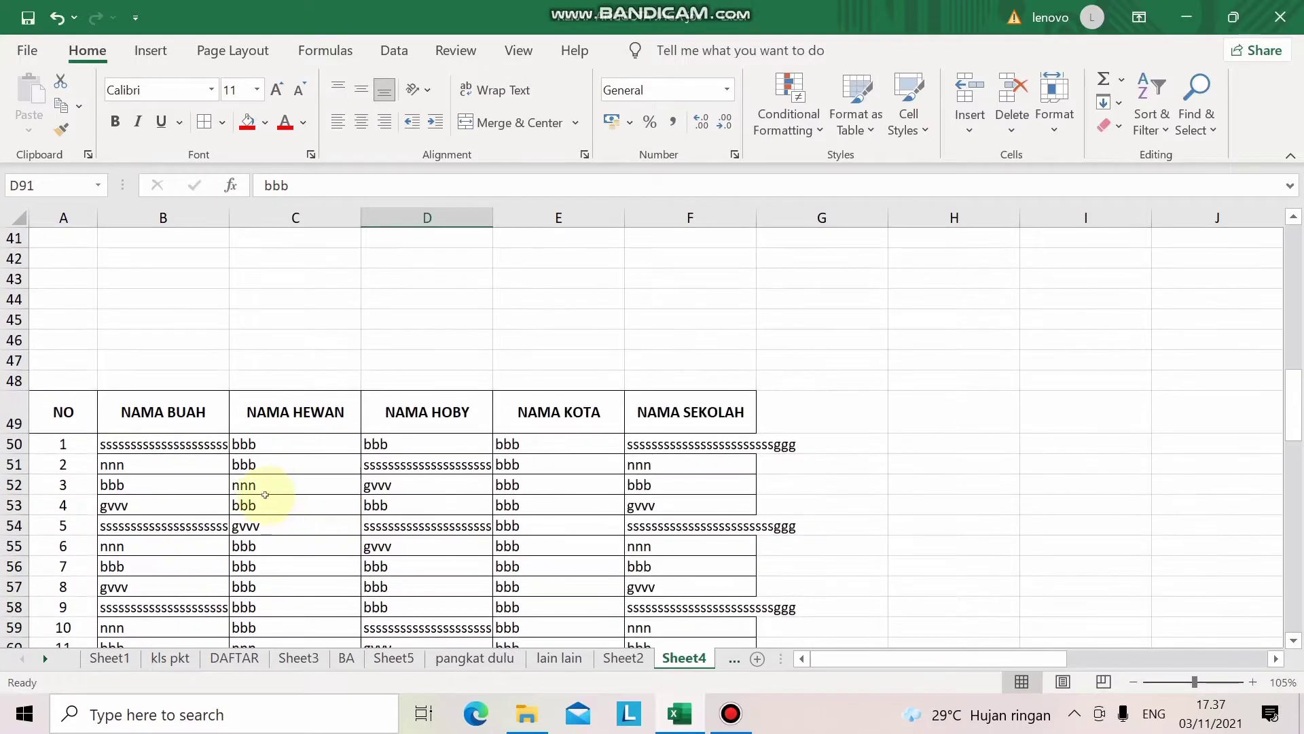
left_click(203, 503)
left_click(172, 484)
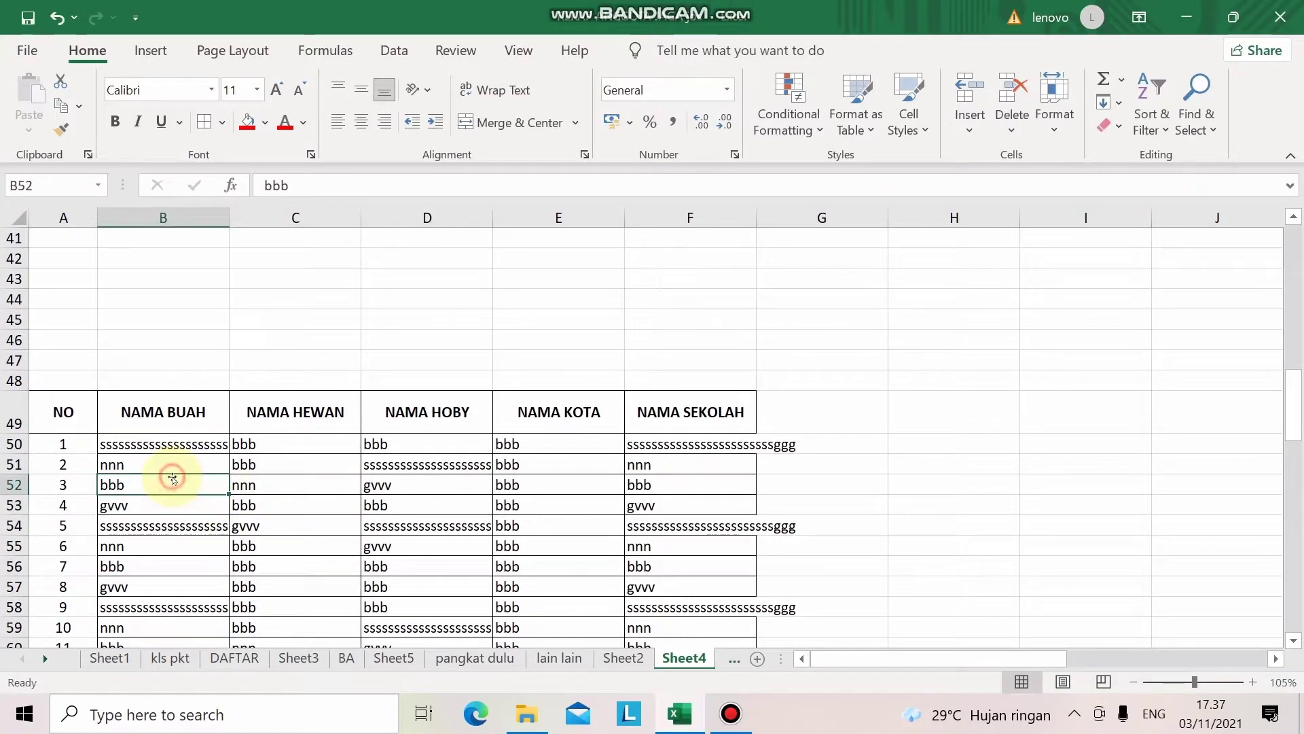
left_click(80, 478)
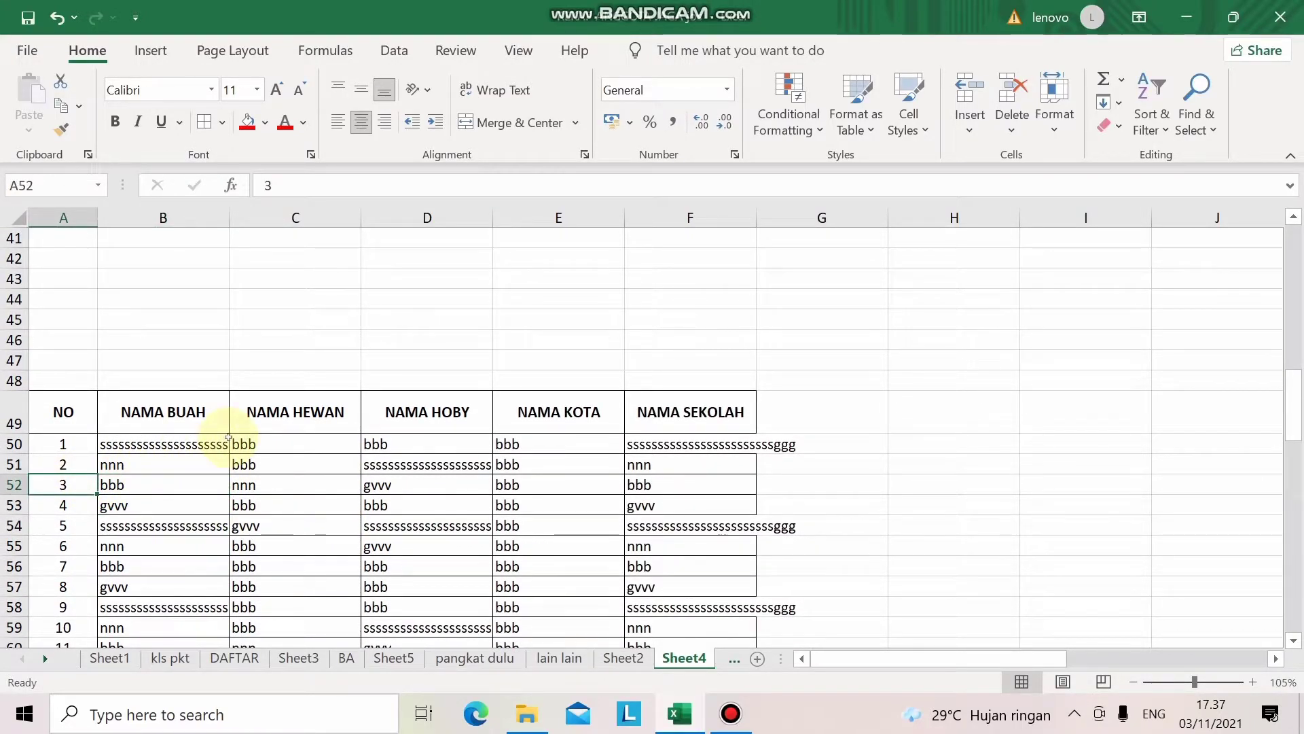
left_click(212, 408)
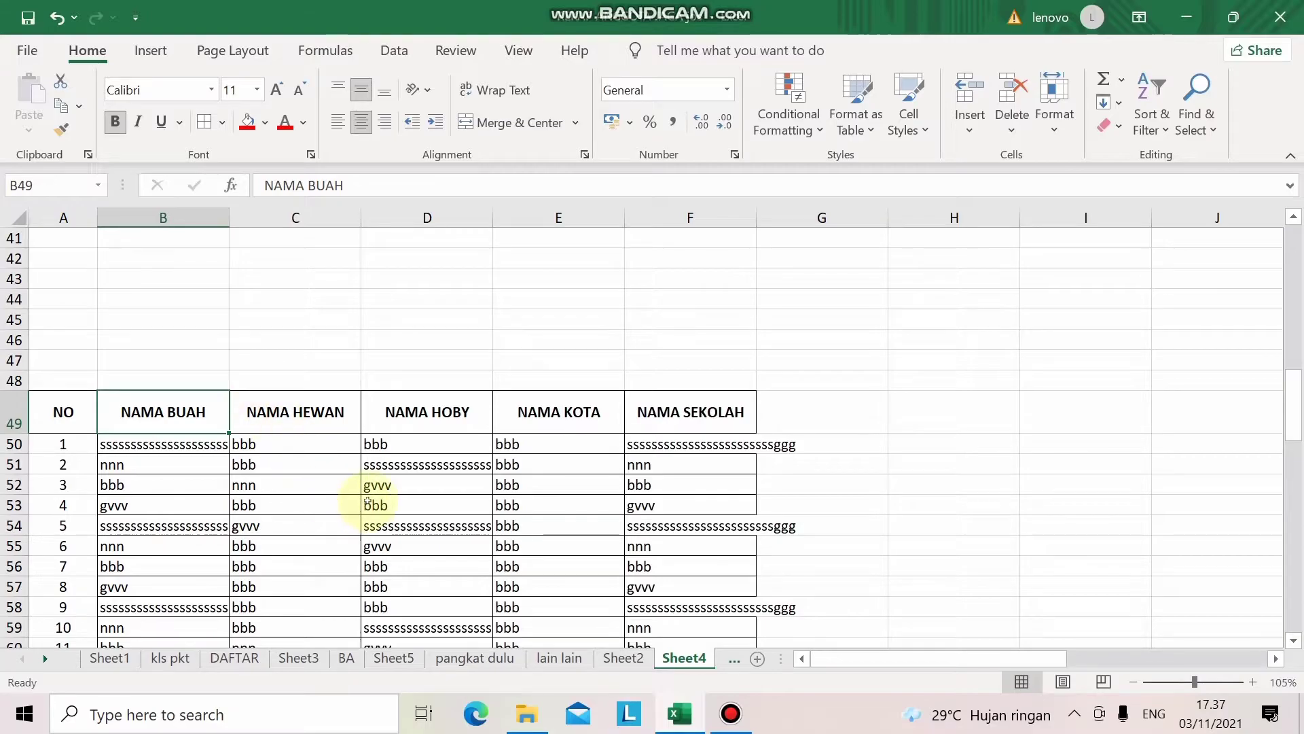
left_click(241, 55)
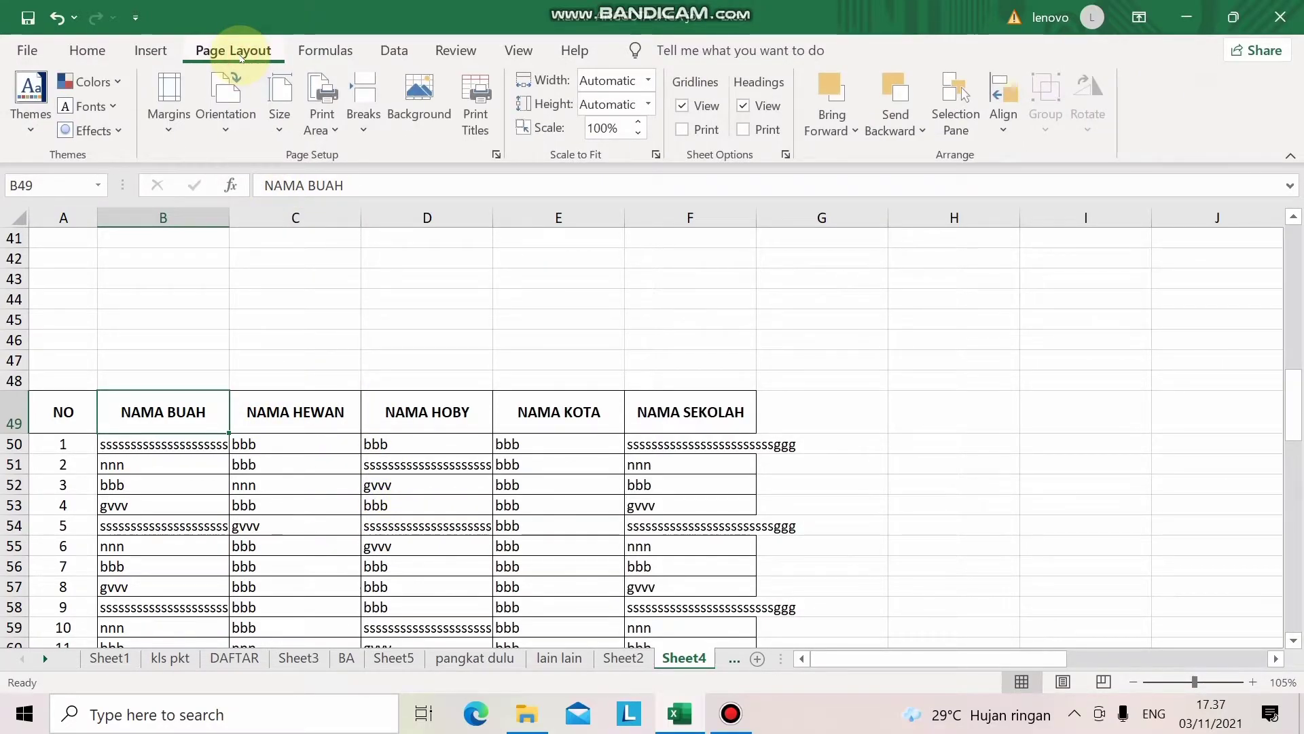
Step: Set Print Titles rows to repeat at top to $49:$49 and confirm
left_click(491, 123)
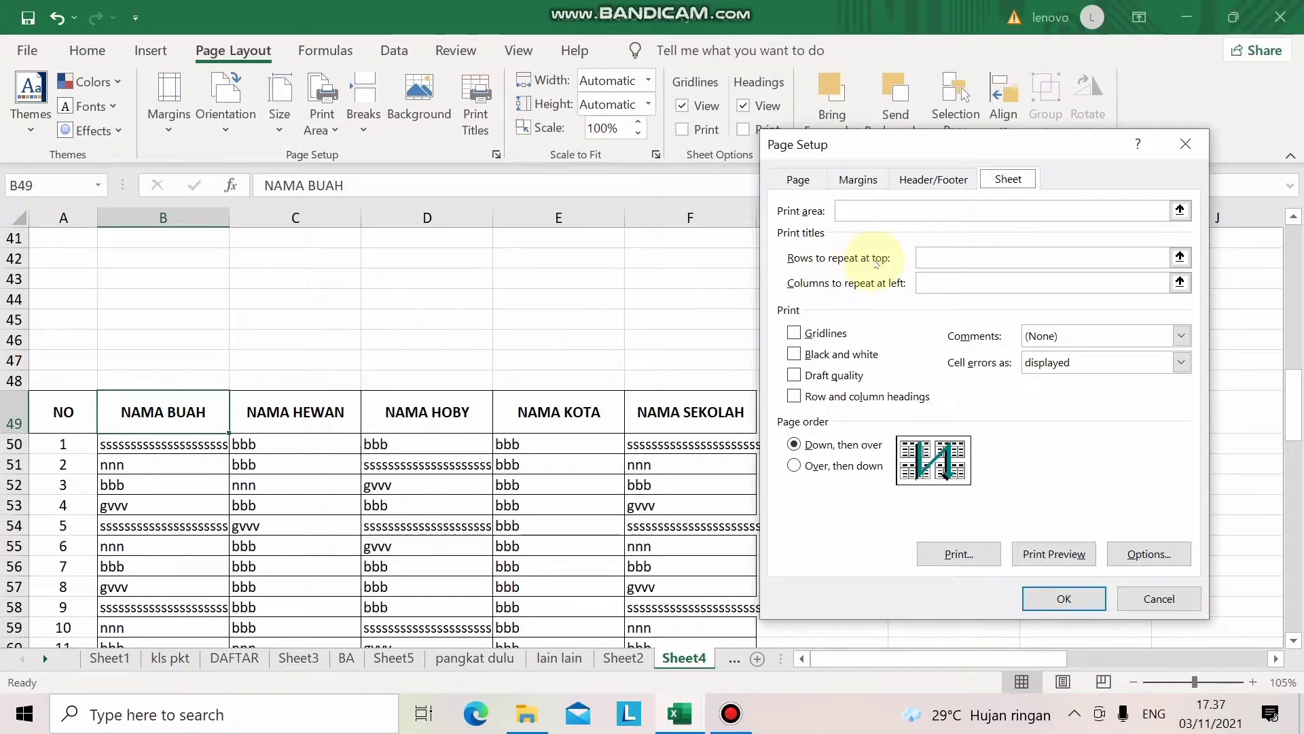
left_click(933, 259)
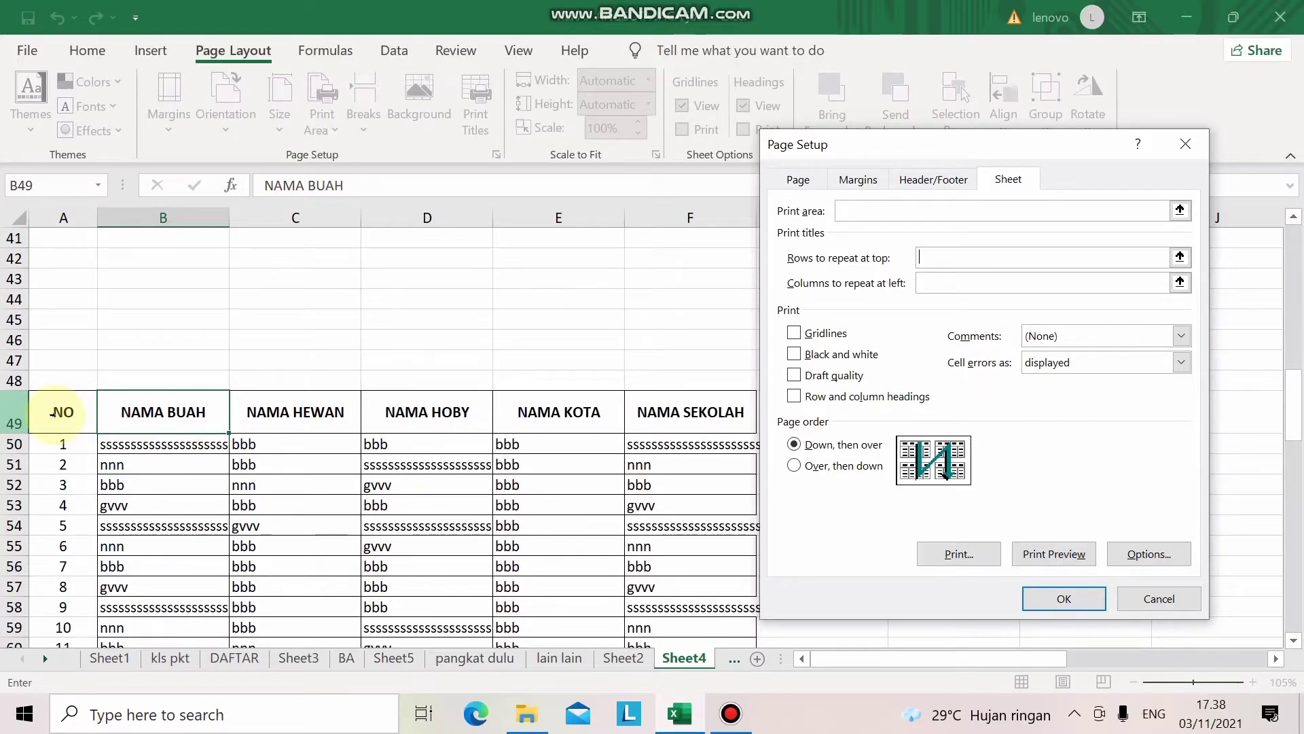
left_click(53, 412)
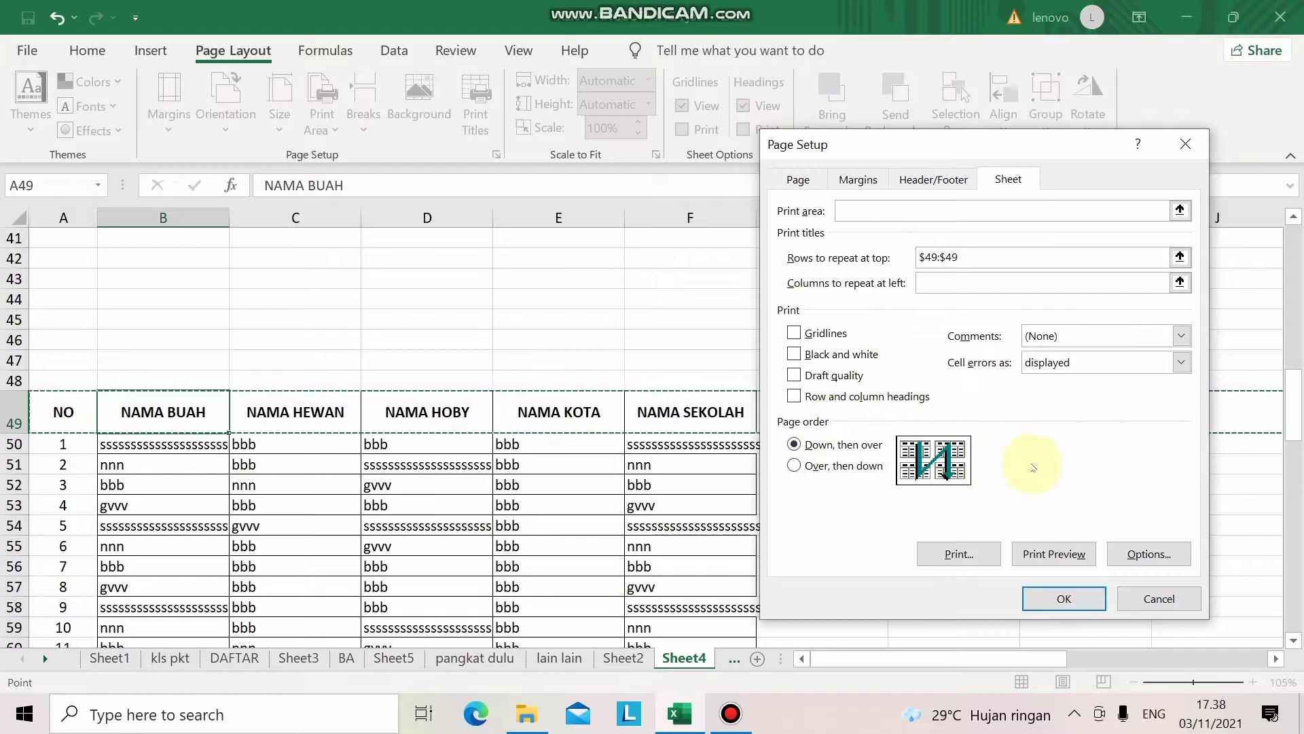
left_click(1079, 600)
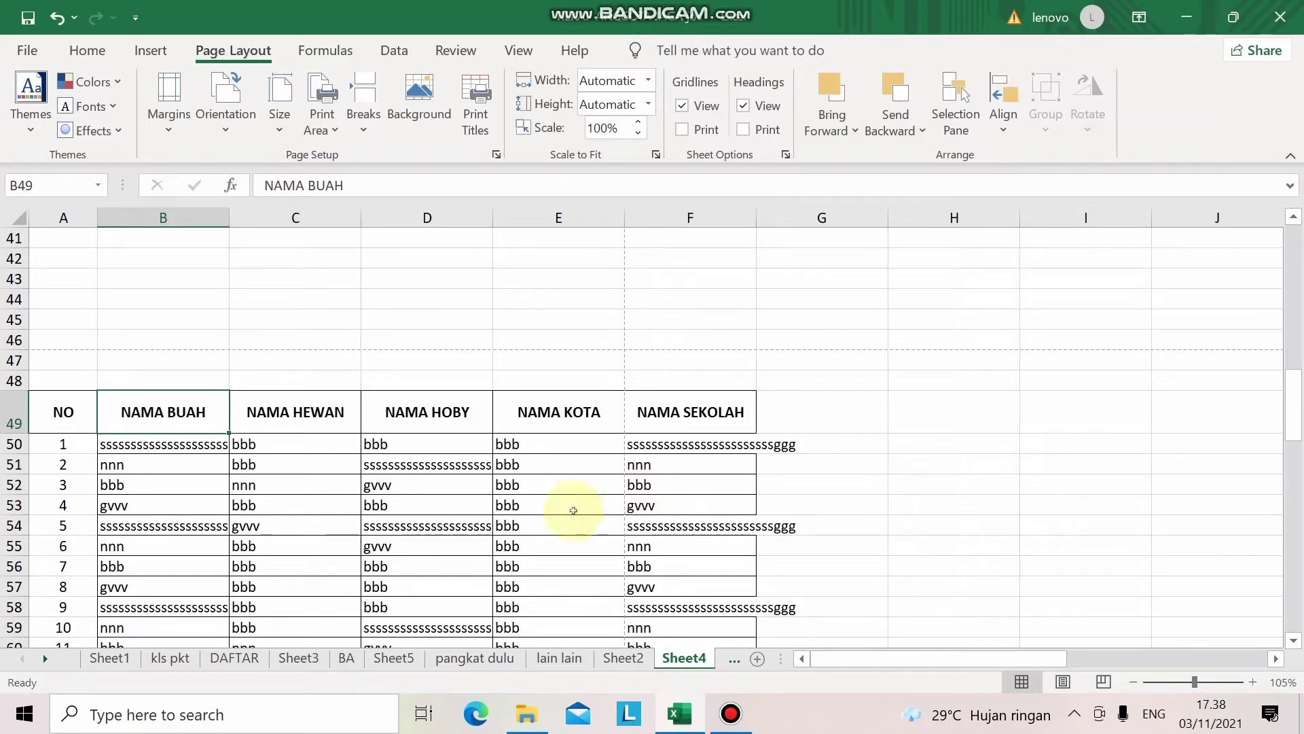
left_click(503, 524)
left_click(286, 544)
left_click(122, 508)
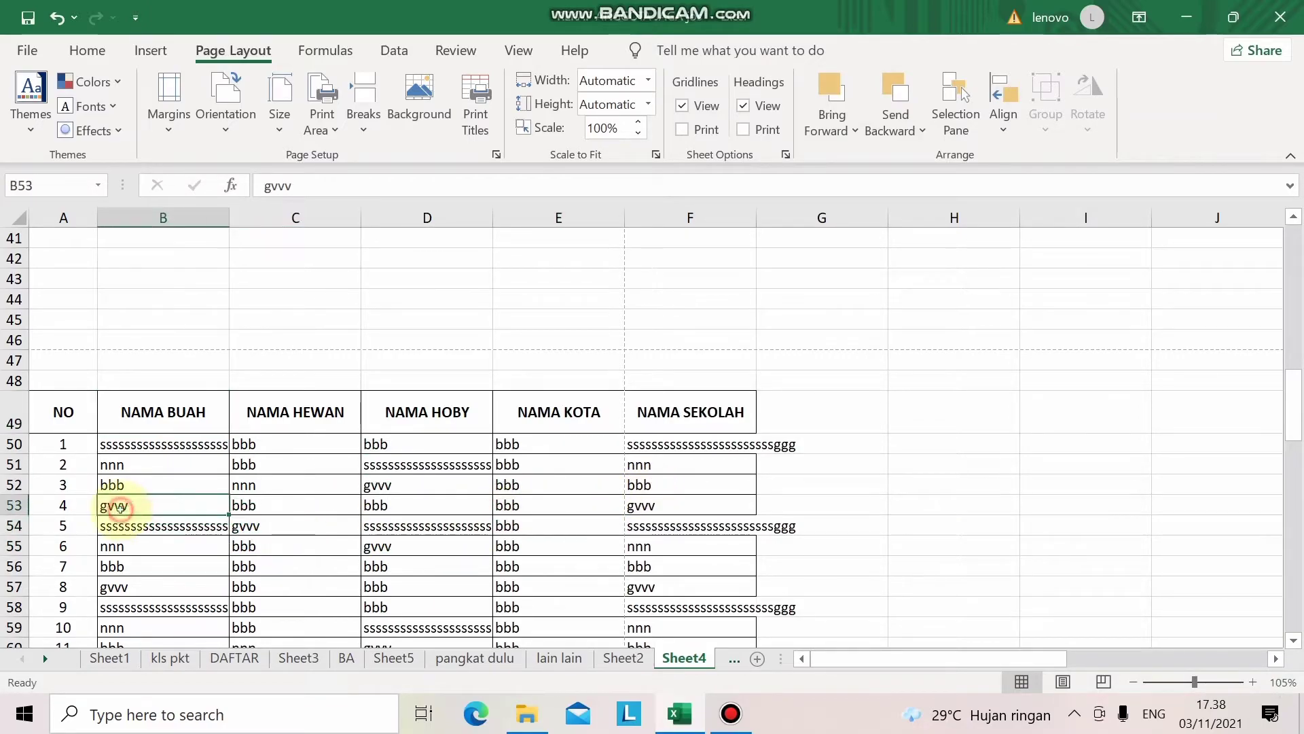
left_click(40, 484)
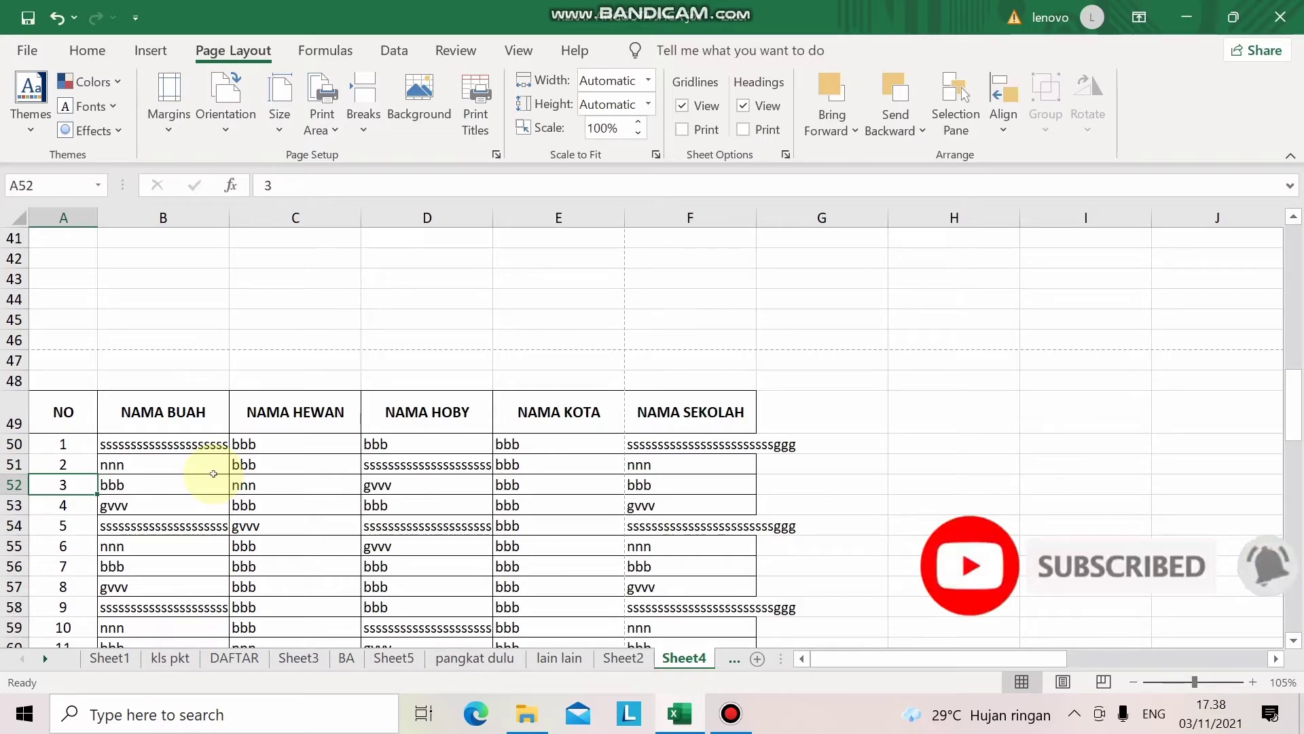
key("ctrl+p")
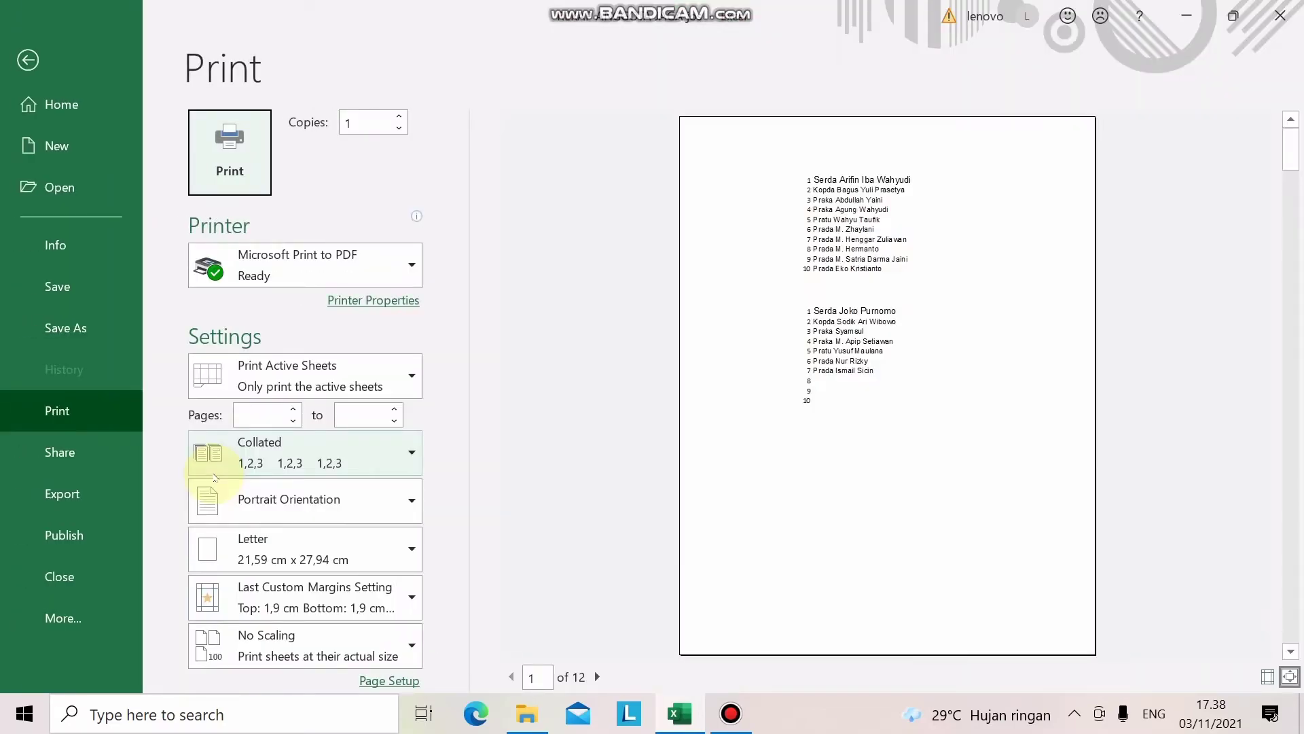
scroll(782, 421, "down", 1)
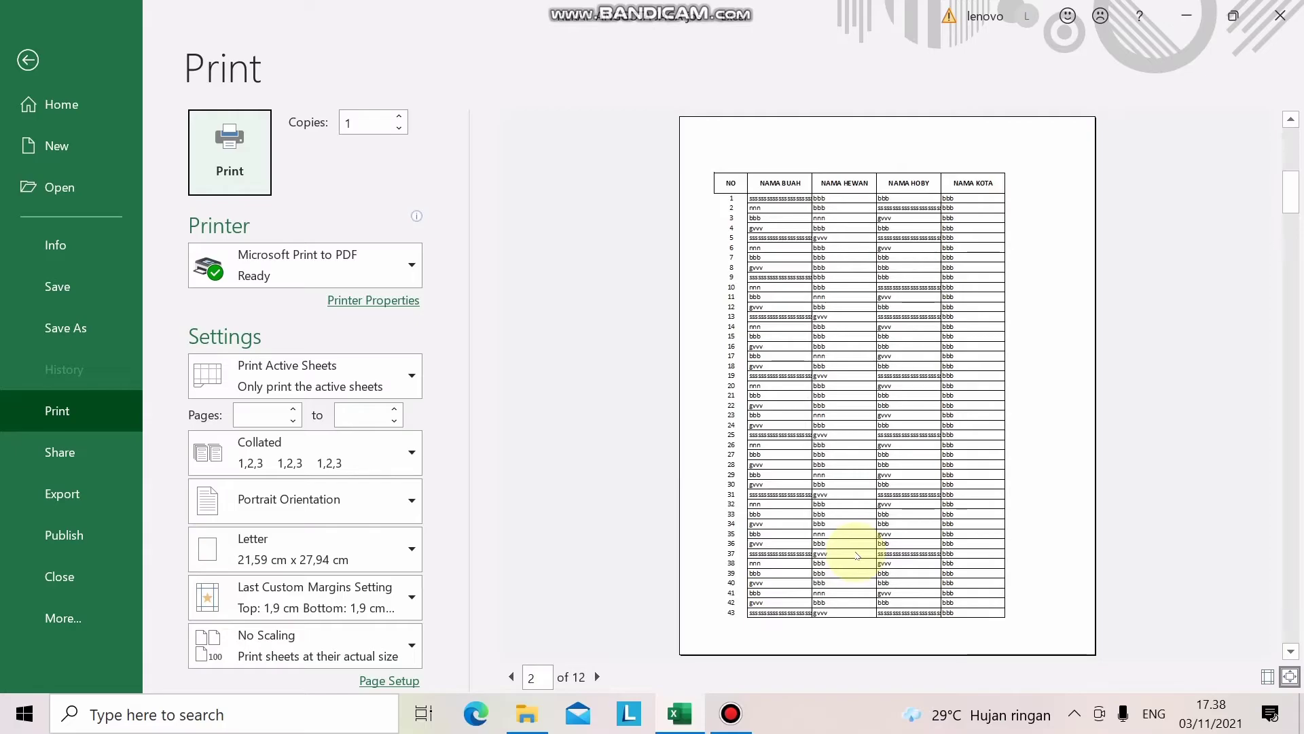
scroll(858, 556, "down", 1)
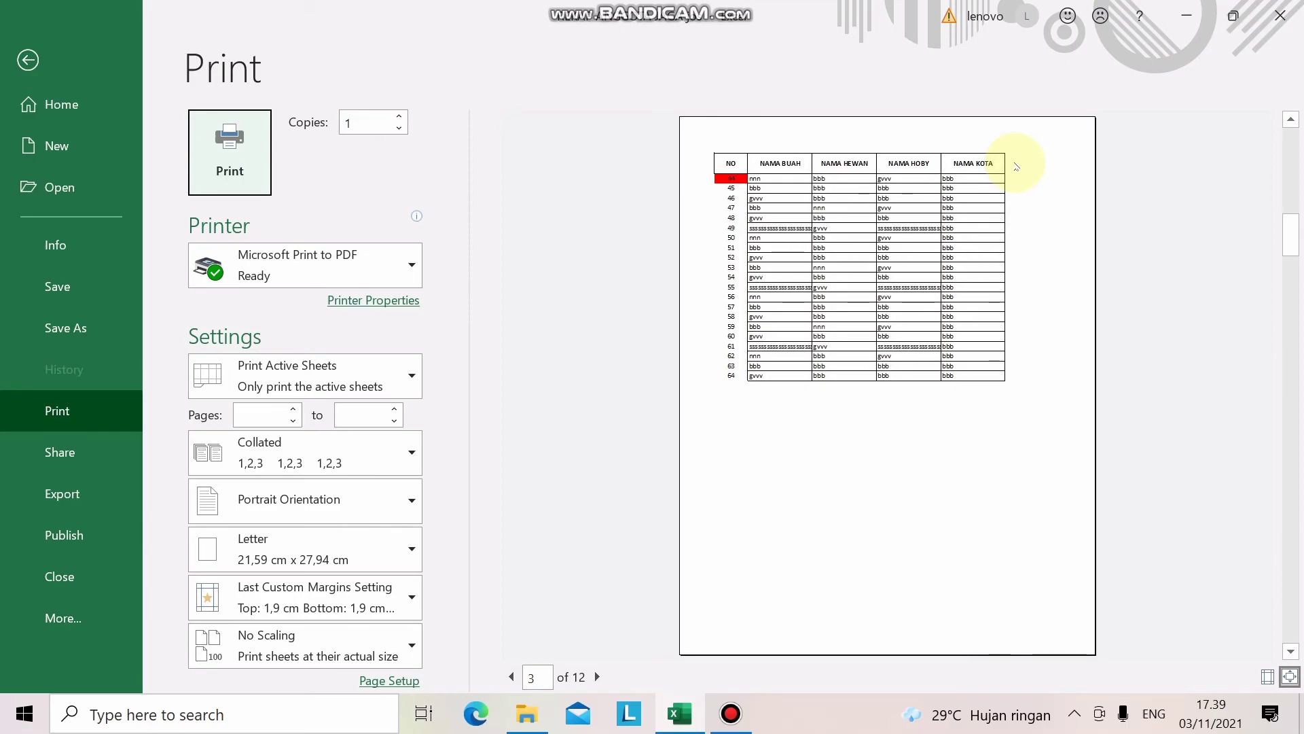
key("Escape")
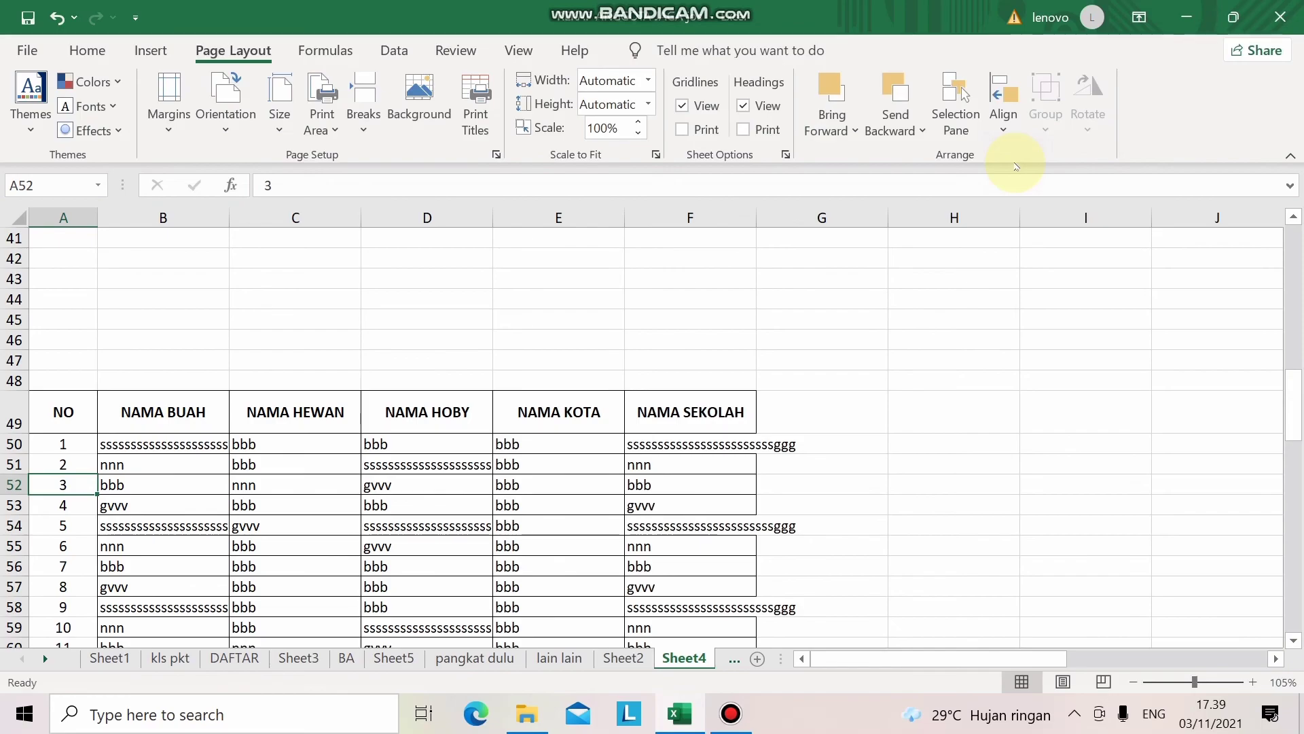